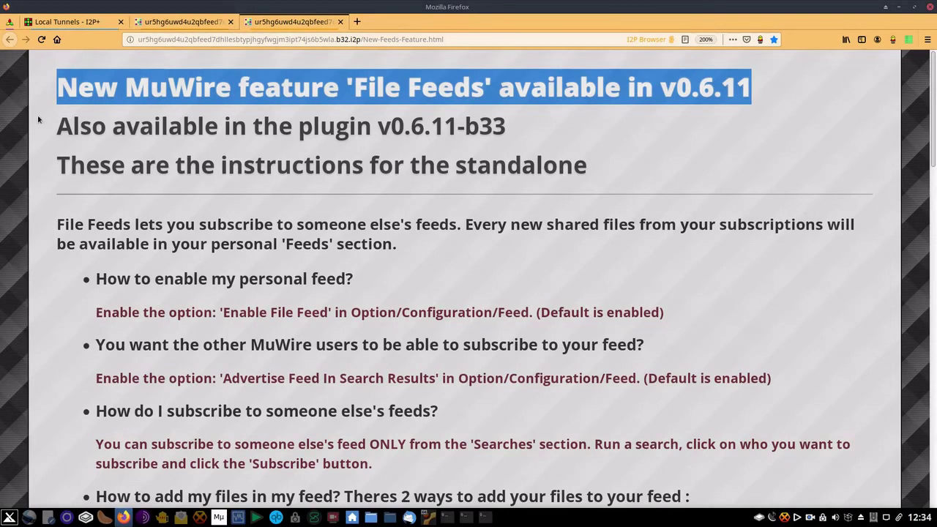
# - Read the File Feeds introduction and the instructions for enabling a personal feed and letting other users subscribe to it
pyautogui.moveTo(47, 124); pyautogui.dragTo(533, 138)
pyautogui.moveTo(607, 160); pyautogui.dragTo(33, 166)
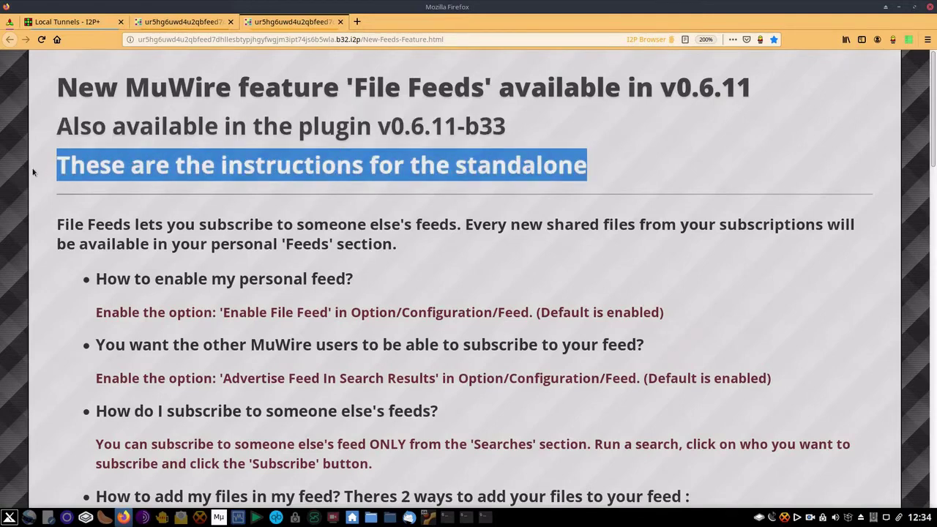
pyautogui.click(34, 182)
pyautogui.moveTo(45, 221); pyautogui.dragTo(418, 253)
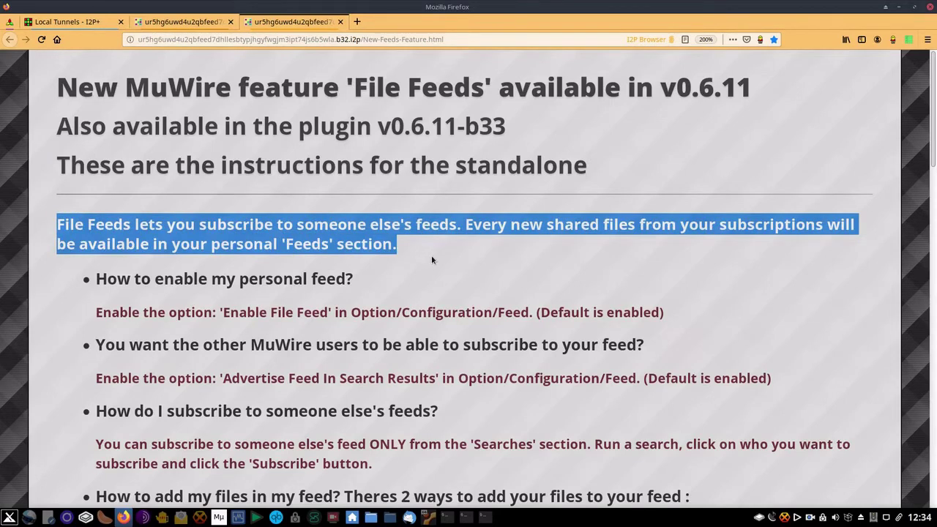
pyautogui.click(439, 261)
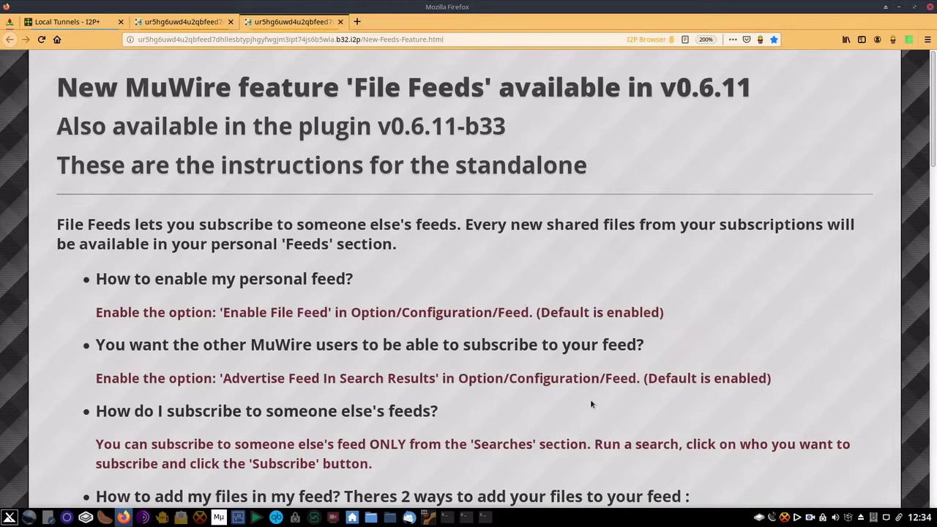
pyautogui.moveTo(790, 387); pyautogui.dragTo(97, 274)
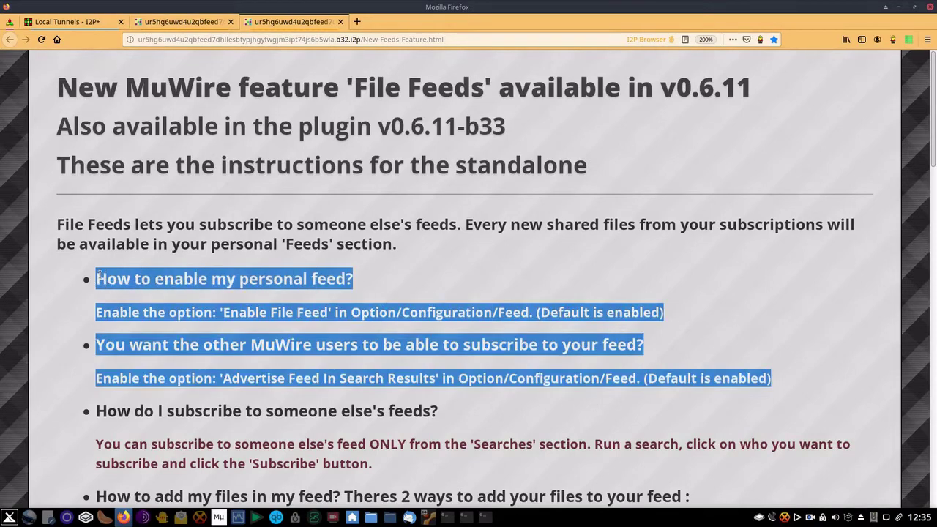
pyautogui.click(59, 303)
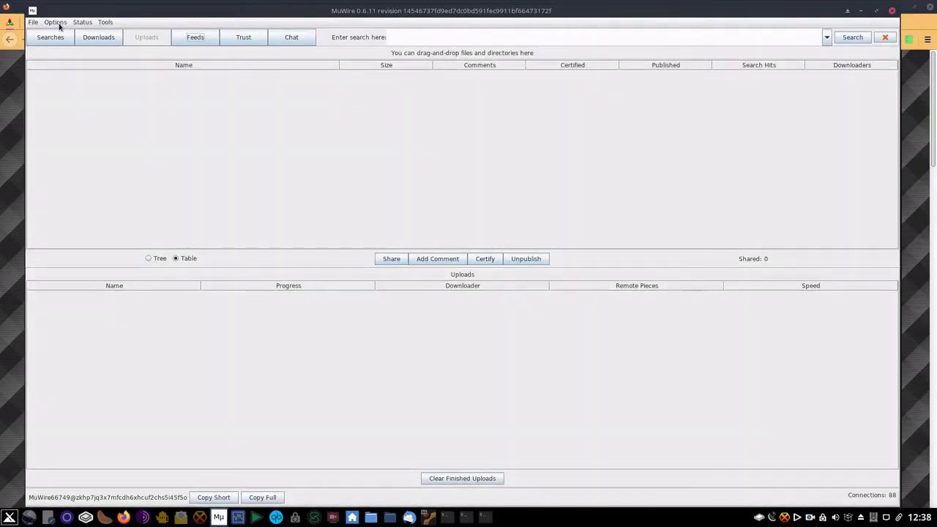
# - In MuWire's feed options, enable the file feed and its advertising in search results, and save the settings
pyautogui.click(55, 22)
pyautogui.click(63, 31)
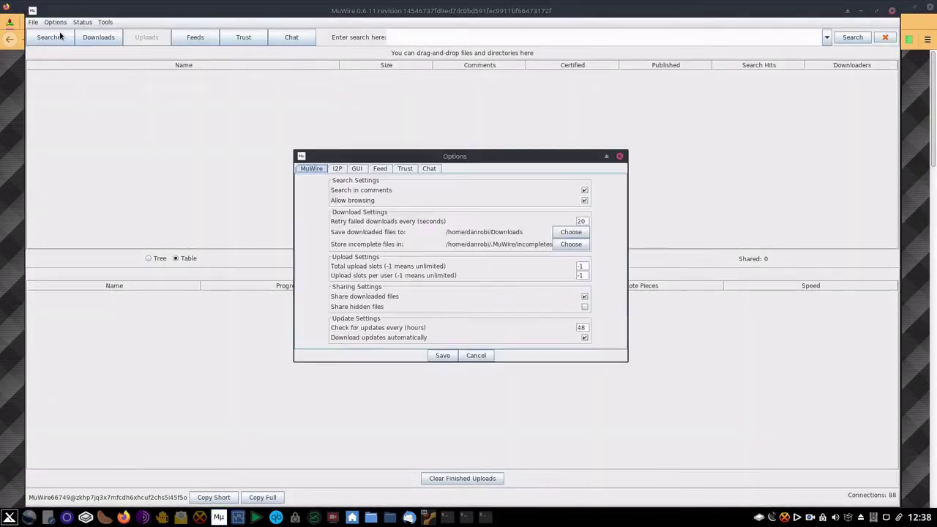
pyautogui.click(381, 169)
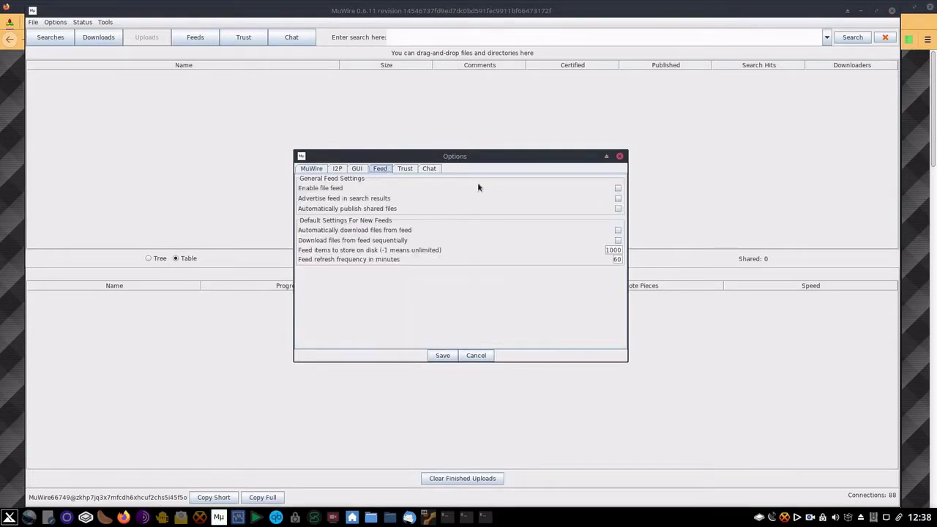
pyautogui.click(618, 189)
pyautogui.click(442, 356)
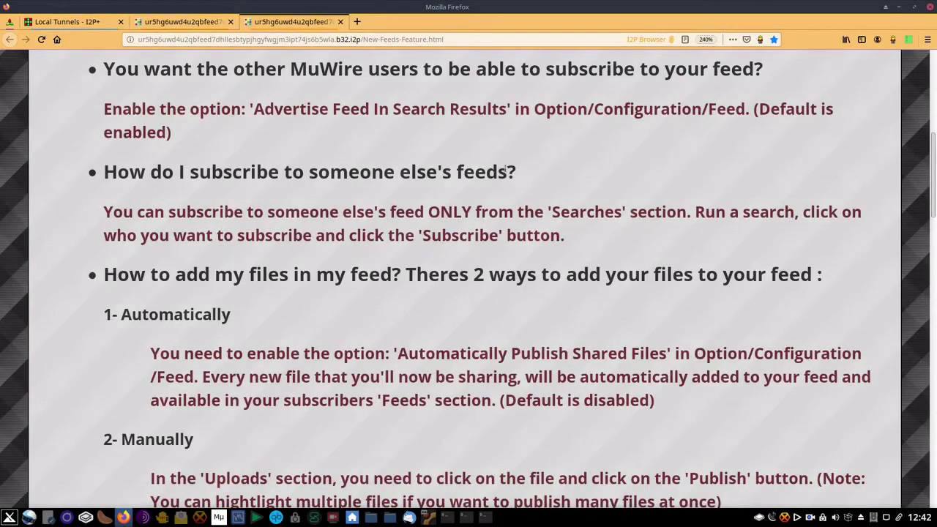
# - Read the web page's instructions on how to subscribe to someone else's feed
pyautogui.moveTo(513, 171); pyautogui.dragTo(113, 192)
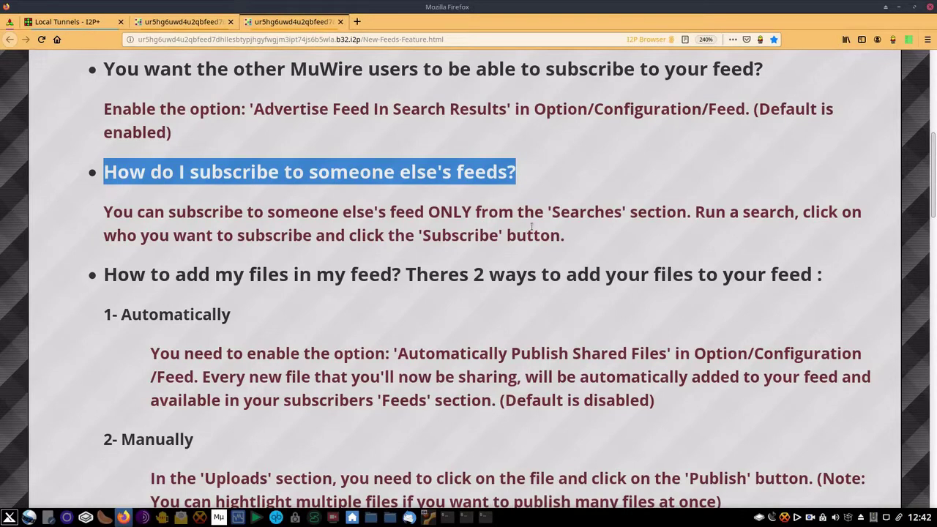
pyautogui.click(569, 241)
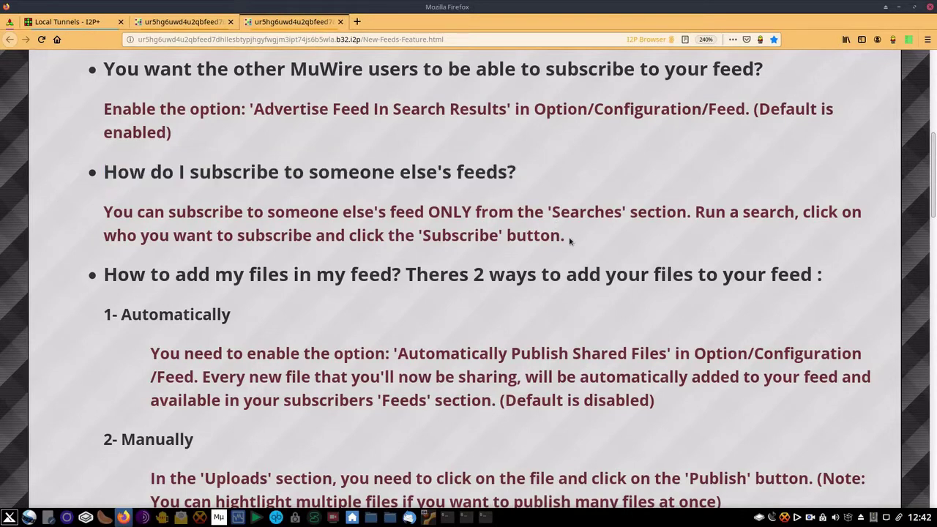
pyautogui.moveTo(569, 241); pyautogui.dragTo(70, 211)
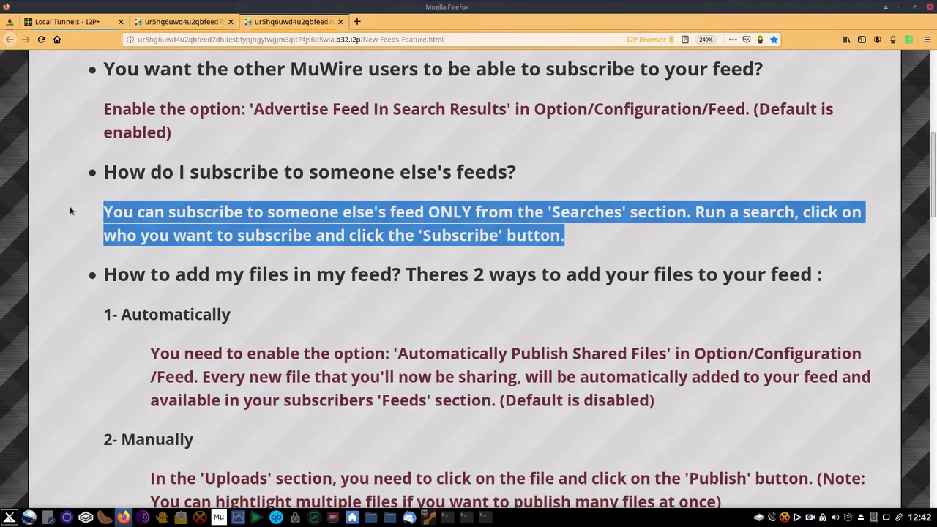
pyautogui.click(70, 211)
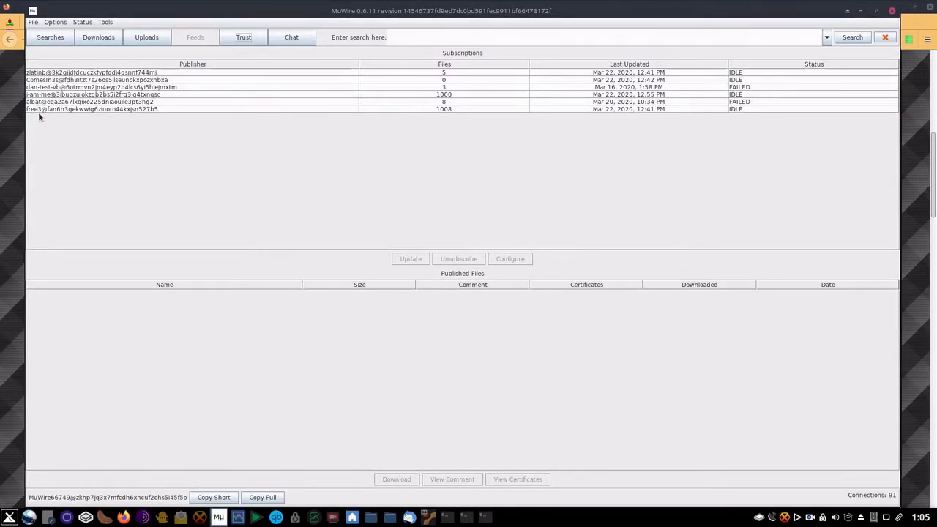
# - In MuWire, search for "i2pinstall 0.9.44-5+" and select the linux-only jar file and its sender
pyautogui.click(415, 37)
pyautogui.write('i2pinstall 0.9.44-5+')
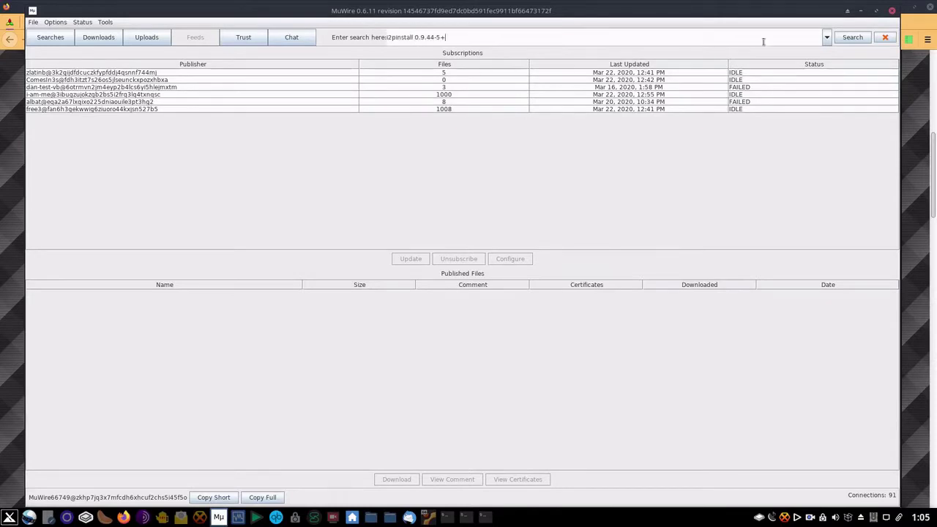
pyautogui.click(852, 37)
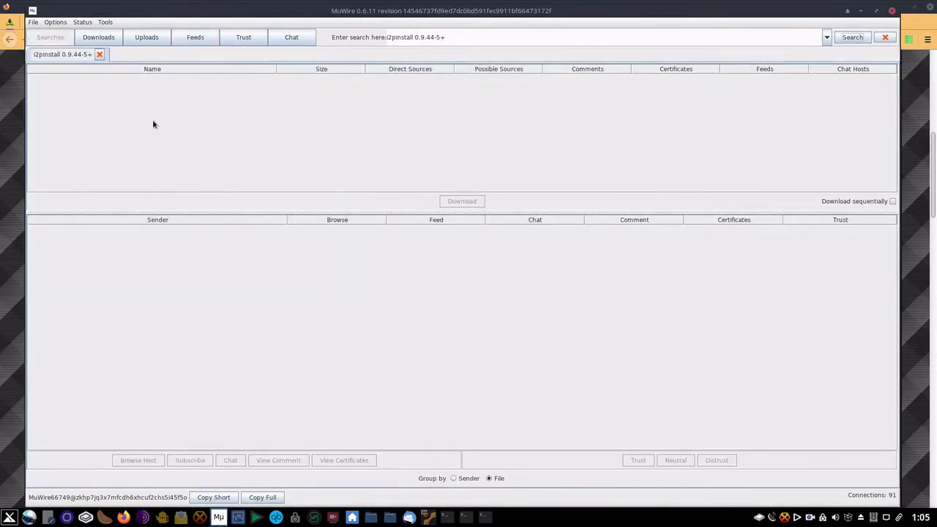
pyautogui.click(132, 79)
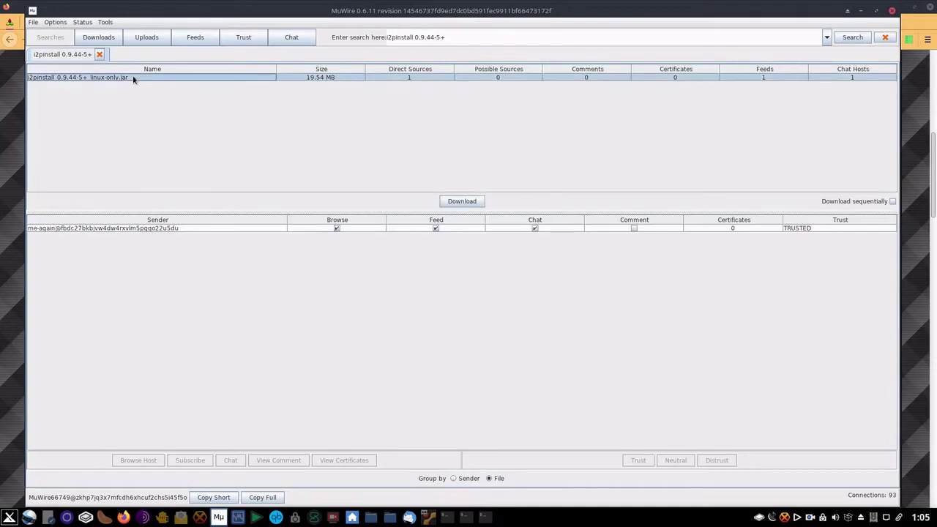
pyautogui.click(135, 229)
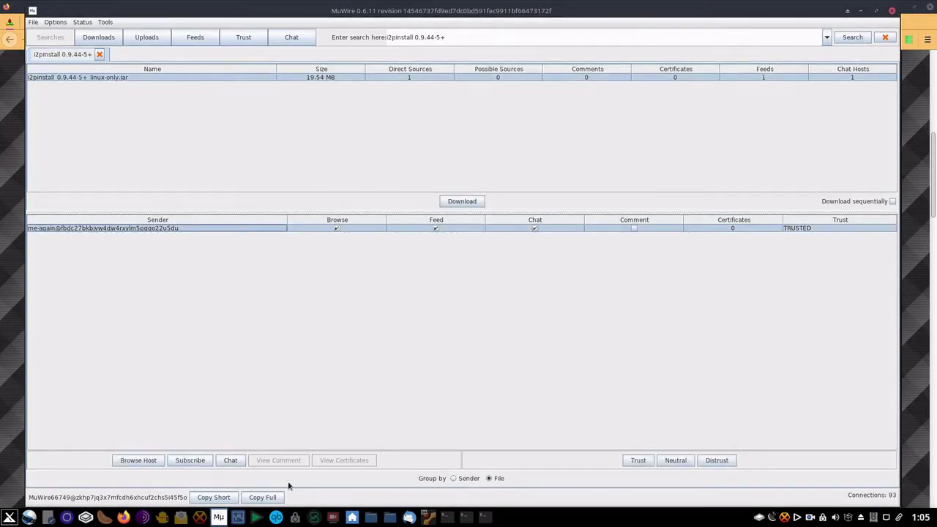
# - Group the search results by sender and subscribe to the feed of the sender sharing the jar file
pyautogui.click(453, 478)
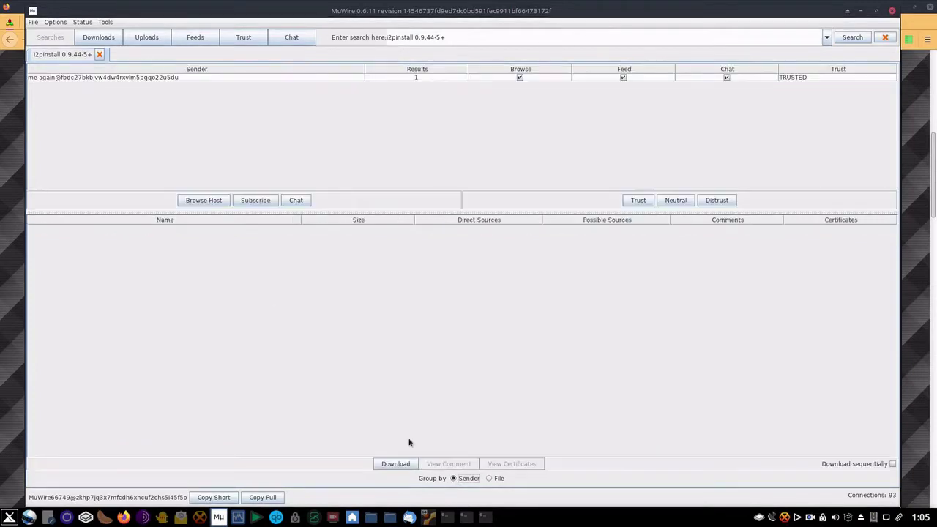
pyautogui.click(88, 78)
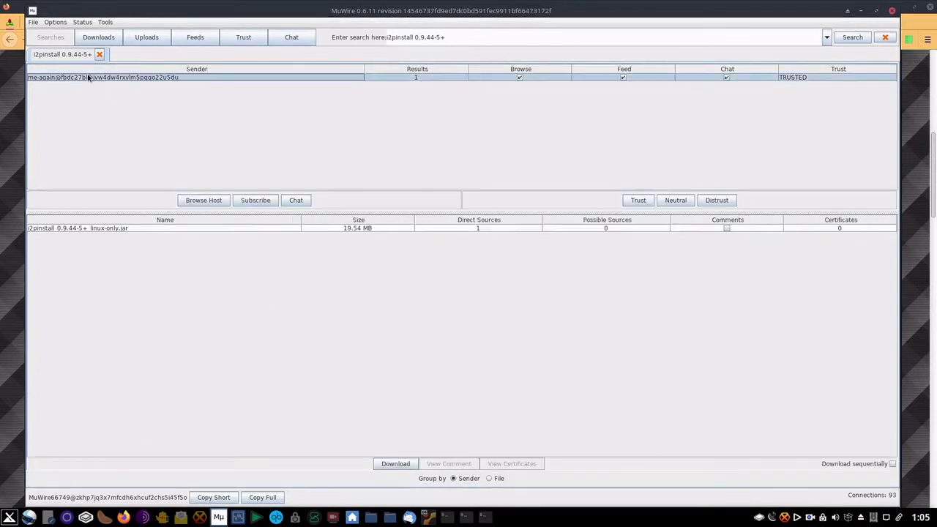
pyautogui.click(256, 202)
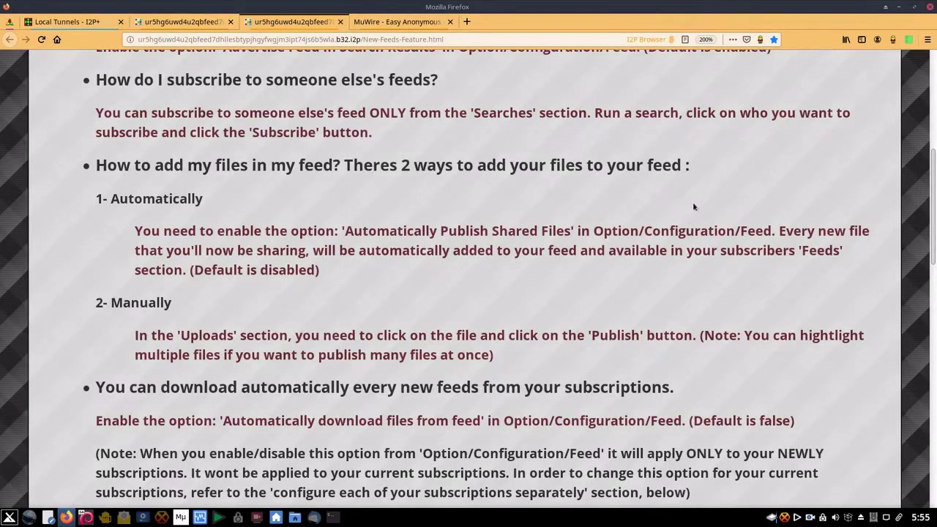
# - Read the web page's section on adding files to a feed, including the automatic method
pyautogui.moveTo(697, 167); pyautogui.dragTo(92, 168)
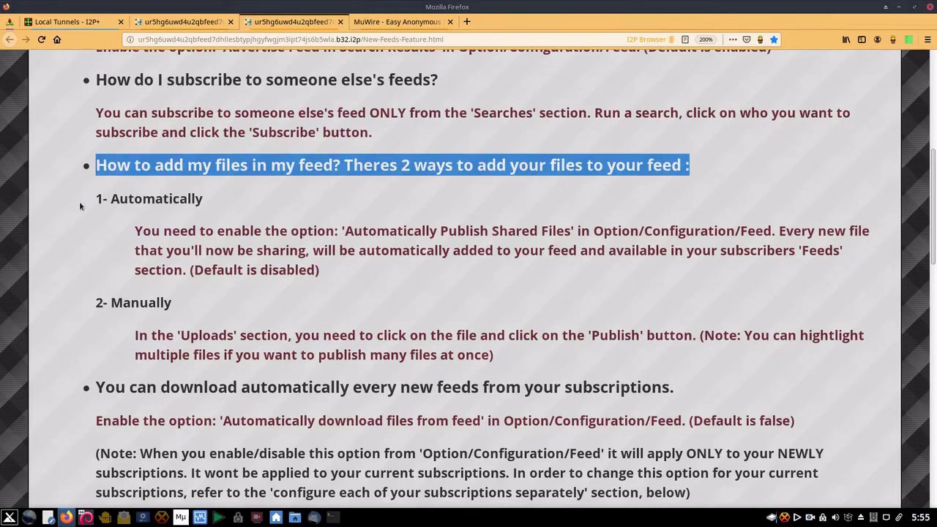
pyautogui.click(80, 204)
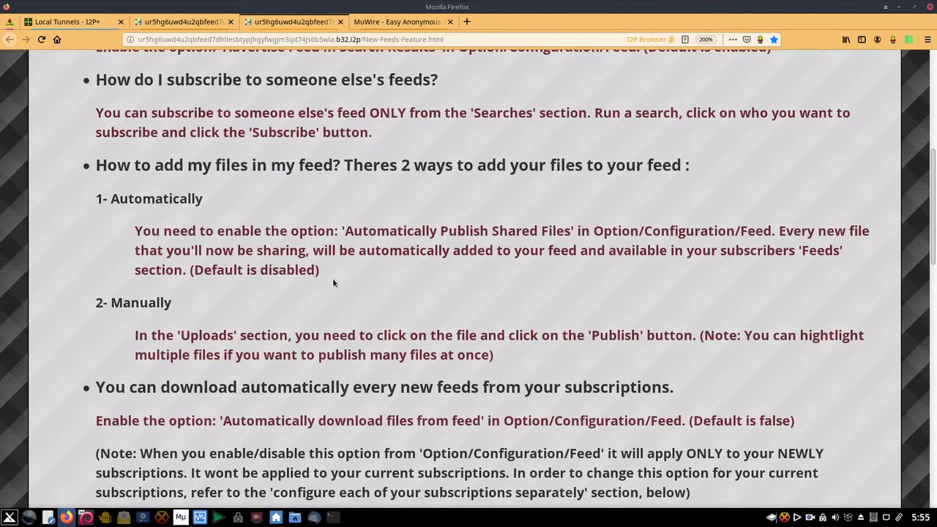
pyautogui.moveTo(320, 271); pyautogui.dragTo(102, 203)
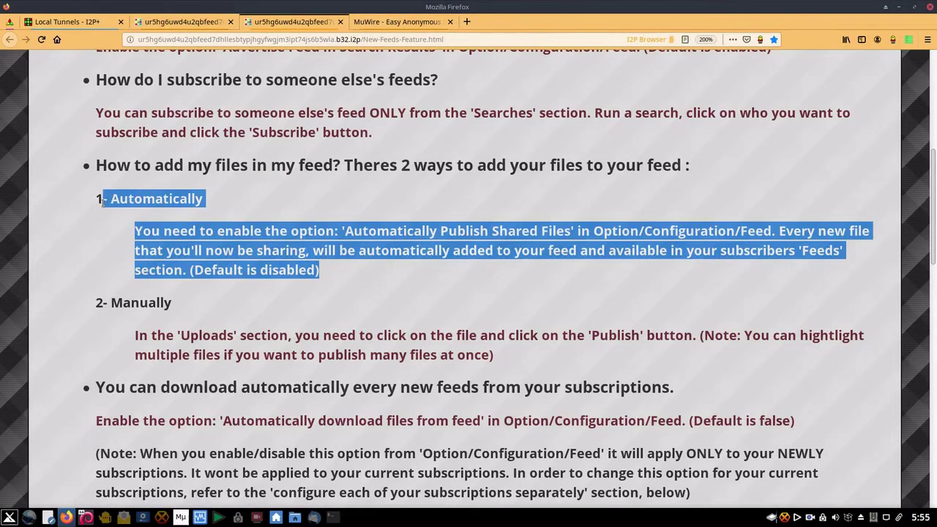
pyautogui.click(78, 233)
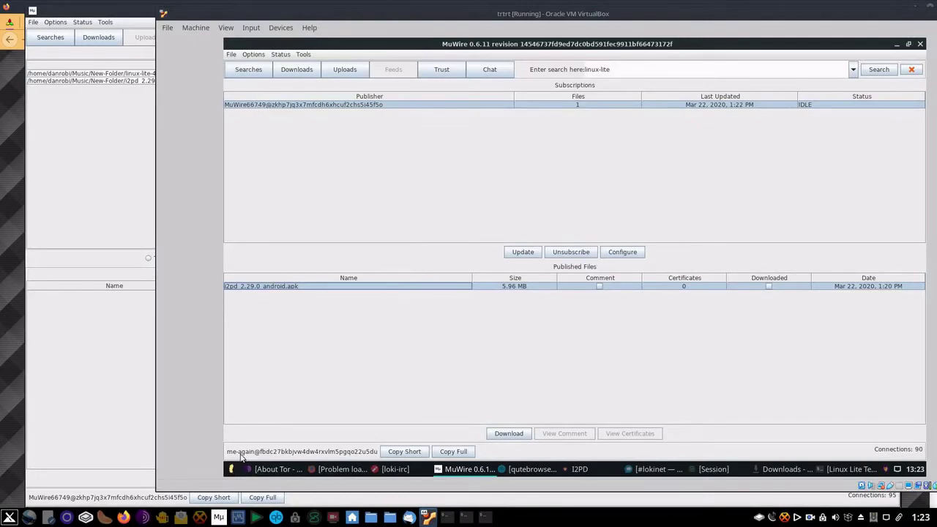
# - Update the selected feed subscription in the virtual machine's MuWire
pyautogui.click(521, 252)
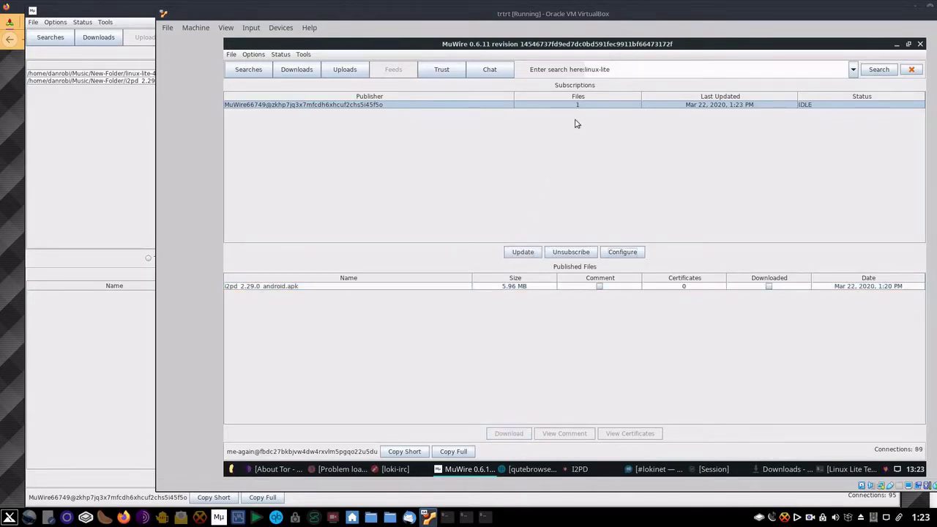
# - Switch to the host's MuWire, enable automatic publishing of shared files in the feed options, and save
pyautogui.click(78, 142)
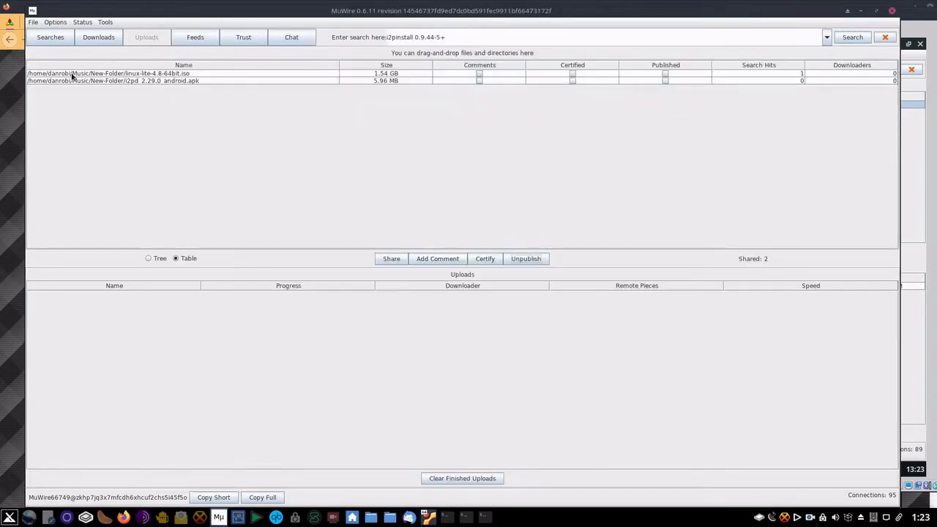
pyautogui.click(55, 22)
pyautogui.click(63, 34)
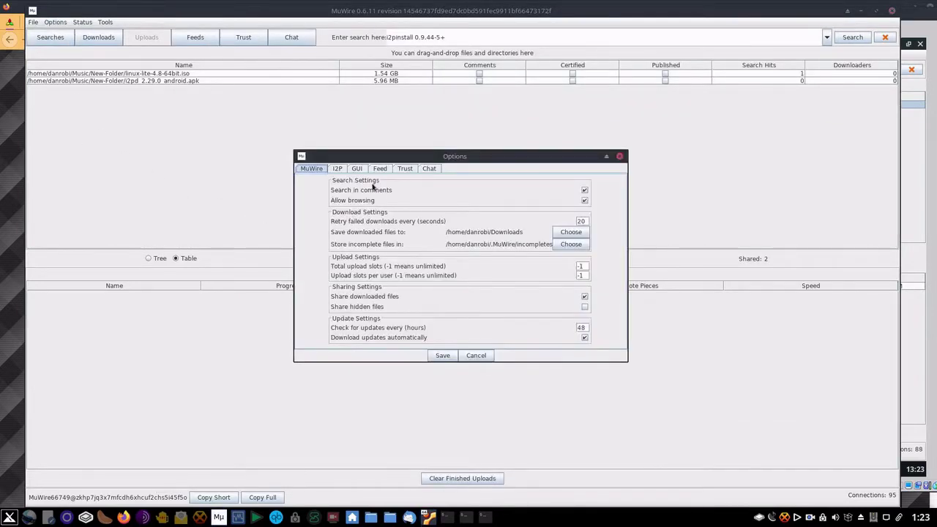
pyautogui.click(382, 169)
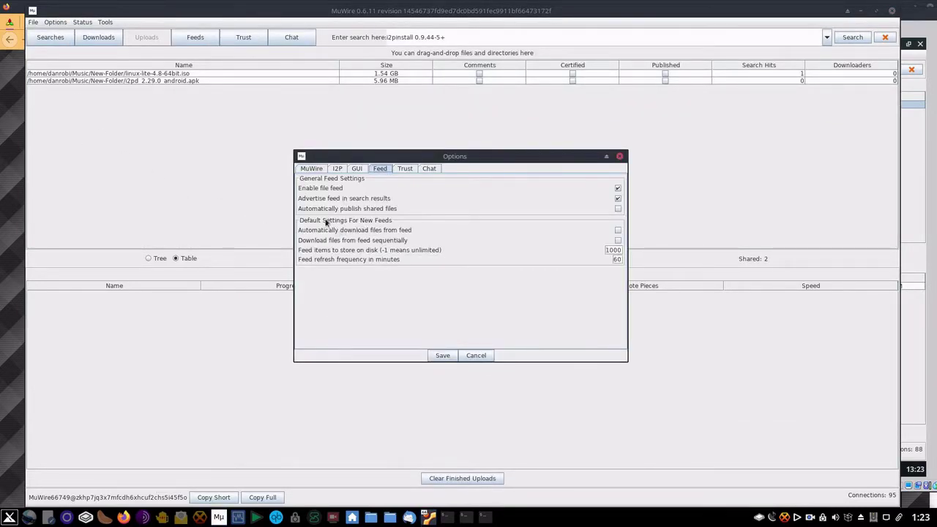
pyautogui.click(618, 208)
pyautogui.click(442, 356)
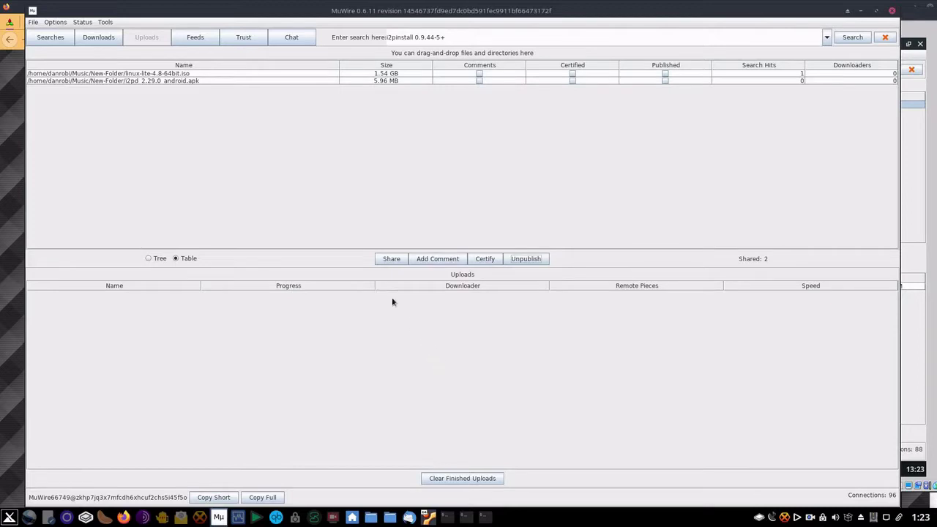
# - Share I2P+_0.9.45+_i2psnark-standalone.zip from New-Folder by adding it to MuWire's uploads
pyautogui.click(390, 517)
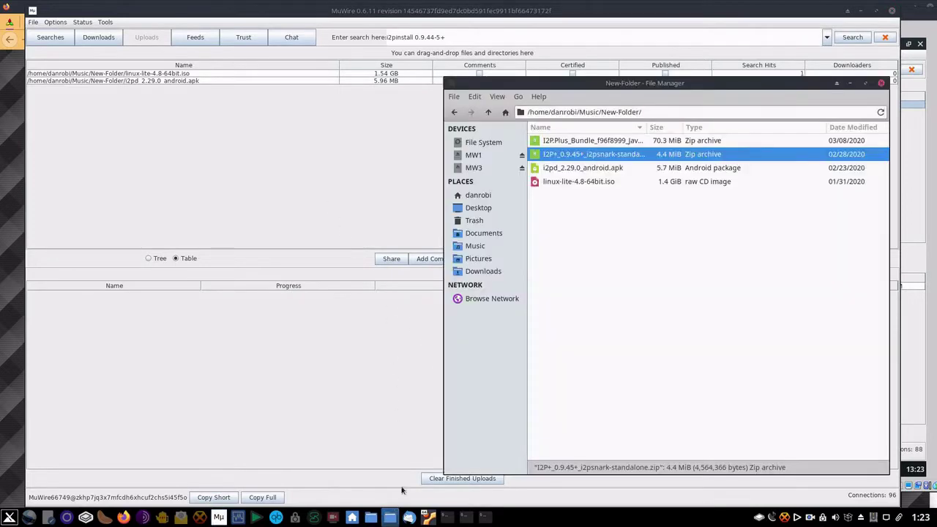
pyautogui.click(569, 171)
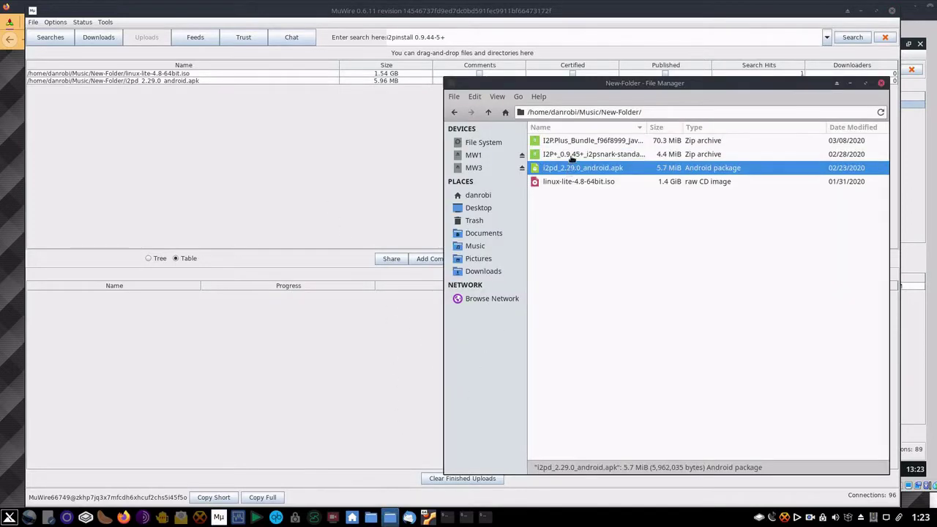
pyautogui.click(572, 158)
pyautogui.moveTo(571, 158); pyautogui.dragTo(298, 135)
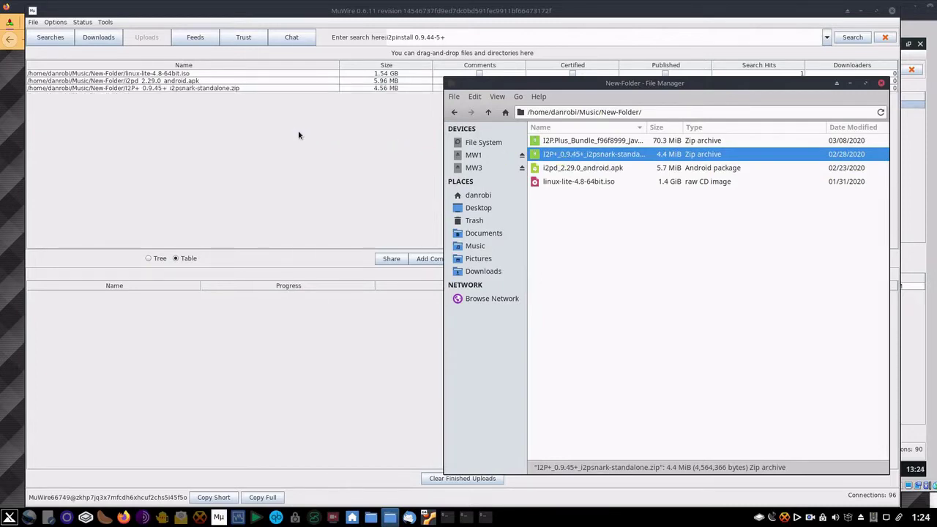
# - Switch to the virtual machine and update its feed subscription to fetch the newly published file
pyautogui.click(425, 520)
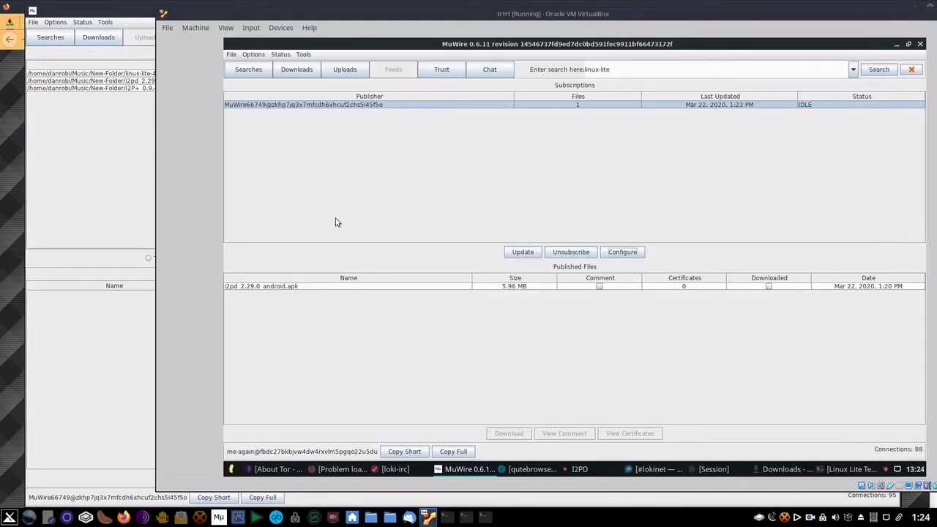
pyautogui.click(533, 251)
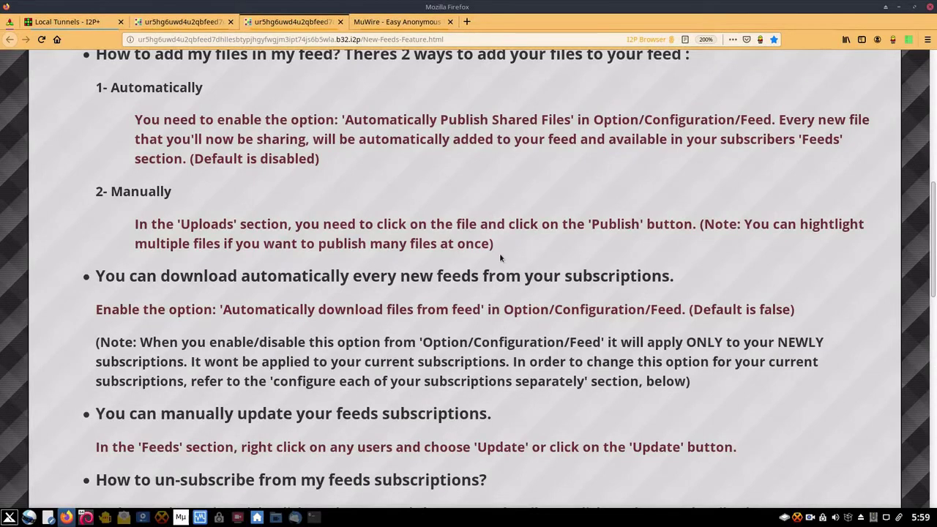
# - Read the web page's instructions for manually publishing files to a feed
pyautogui.moveTo(500, 249); pyautogui.dragTo(104, 189)
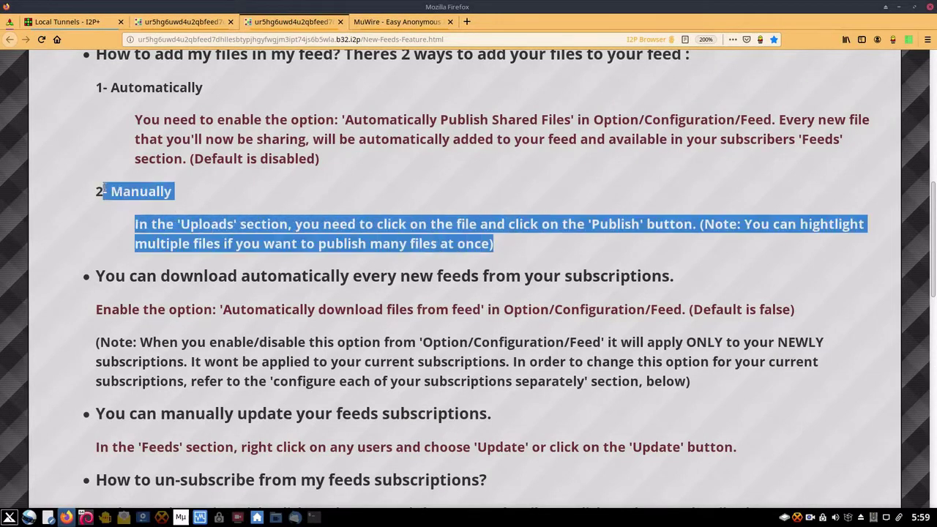
pyautogui.click(75, 218)
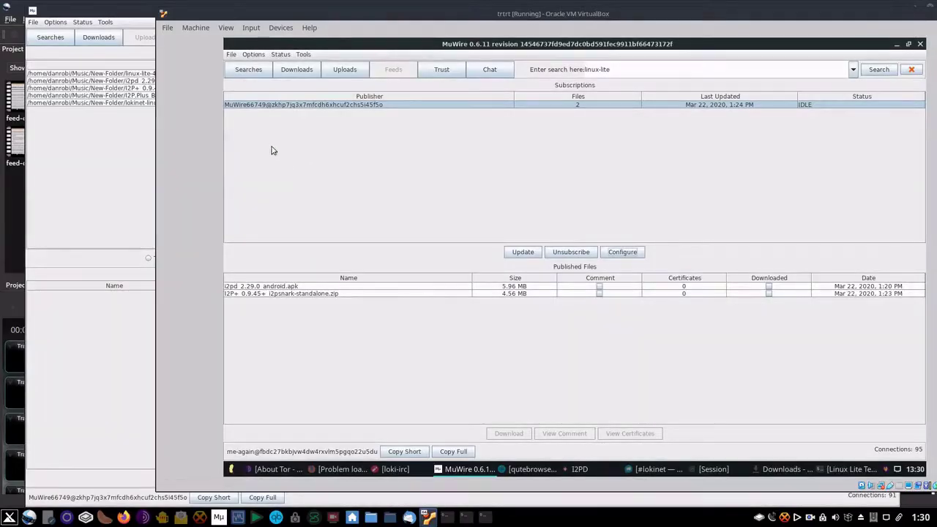
# - Publish linux-lite-4.8-64bit.iso to the feed from the host's MuWire uploads, and update the feed subscription in the virtual machine
pyautogui.click(517, 253)
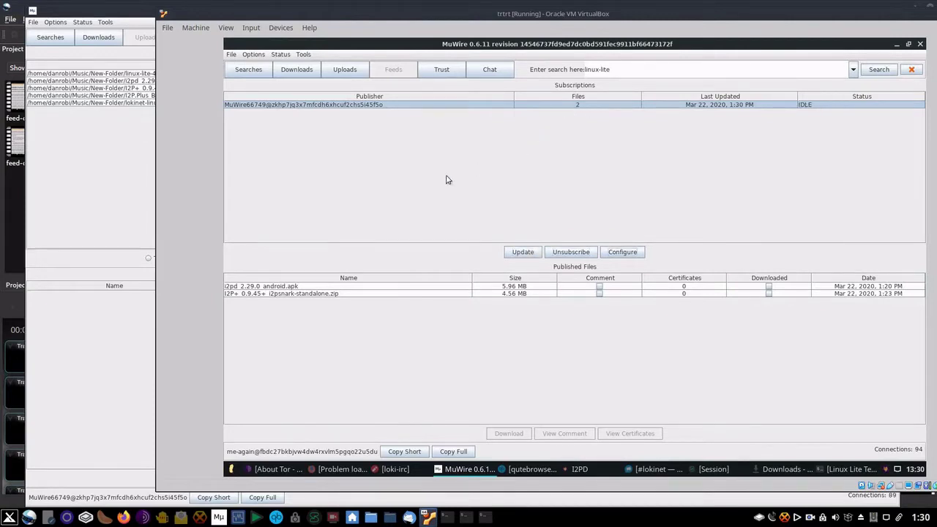
pyautogui.click(96, 235)
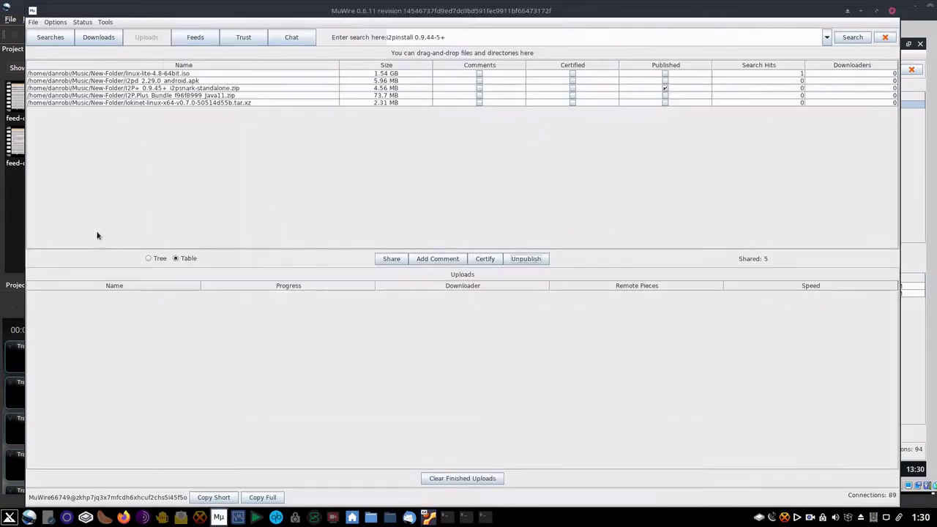
pyautogui.click(396, 519)
pyautogui.click(384, 420)
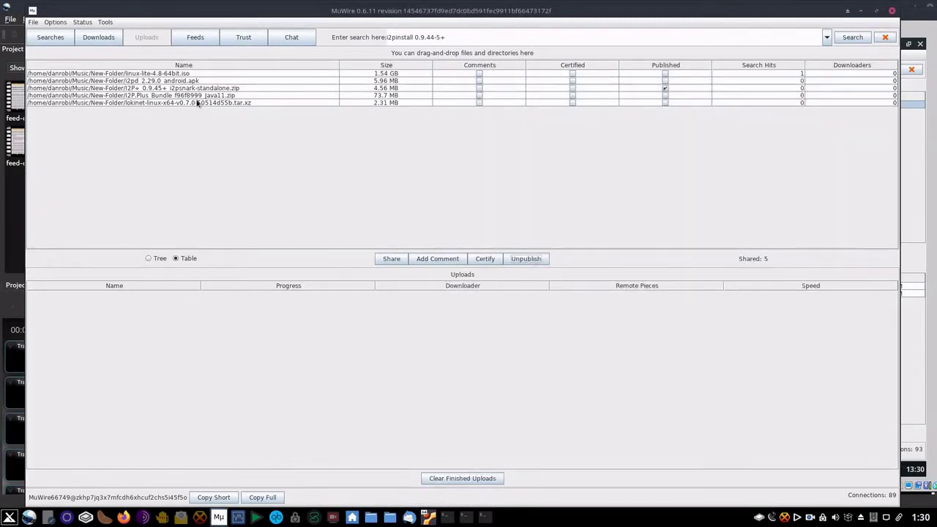
pyautogui.click(179, 74)
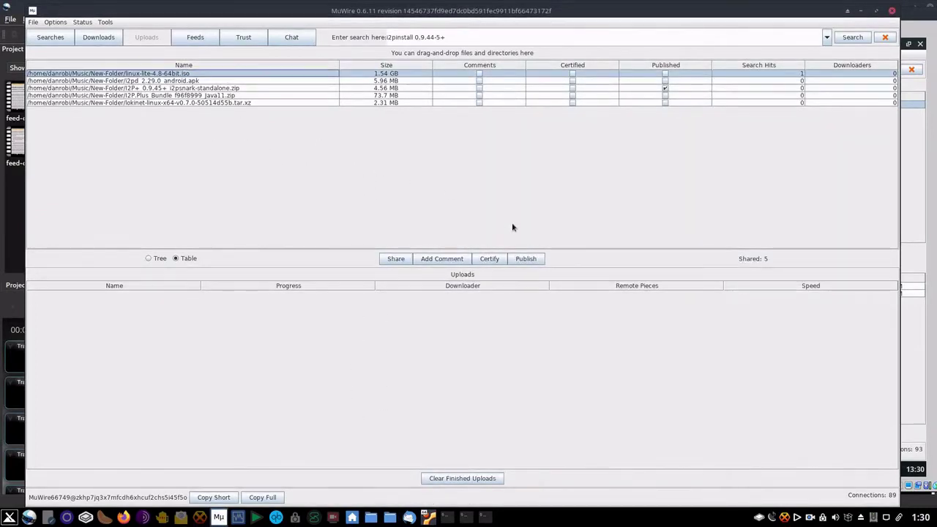
pyautogui.click(526, 259)
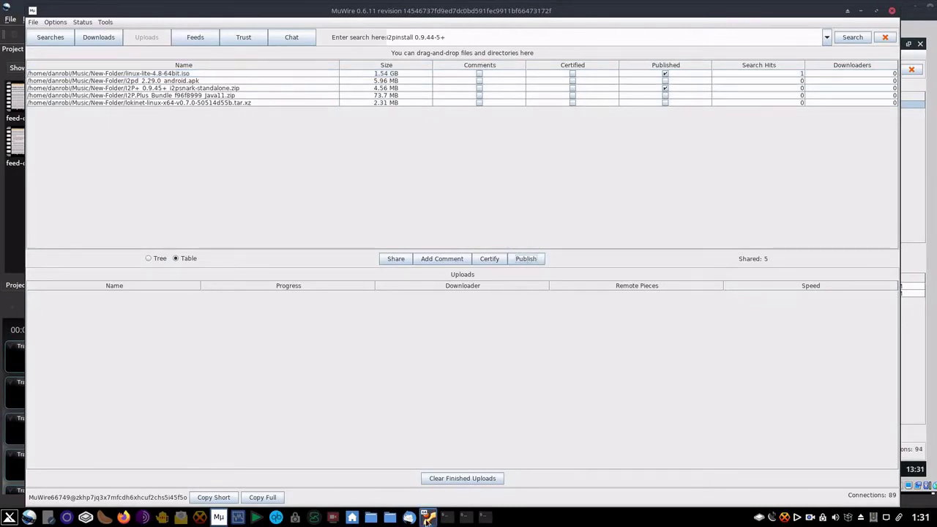
pyautogui.click(427, 518)
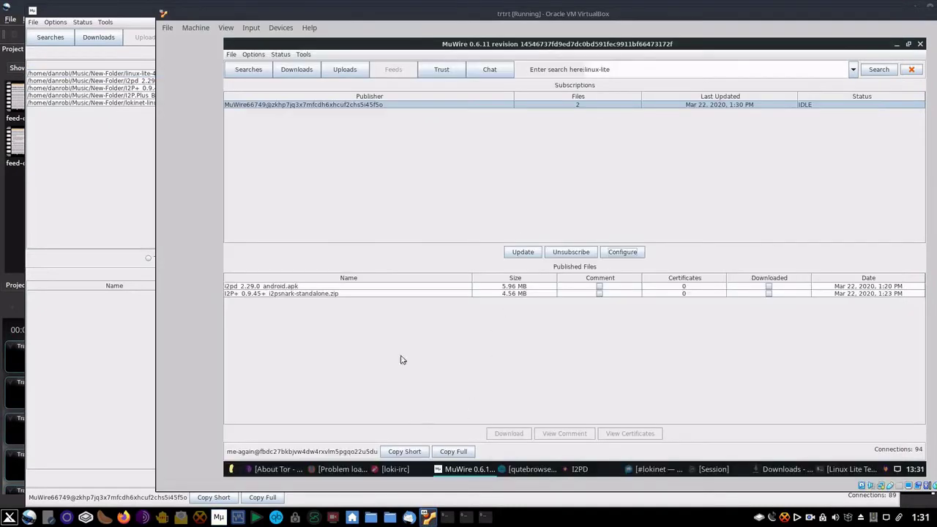
pyautogui.click(512, 251)
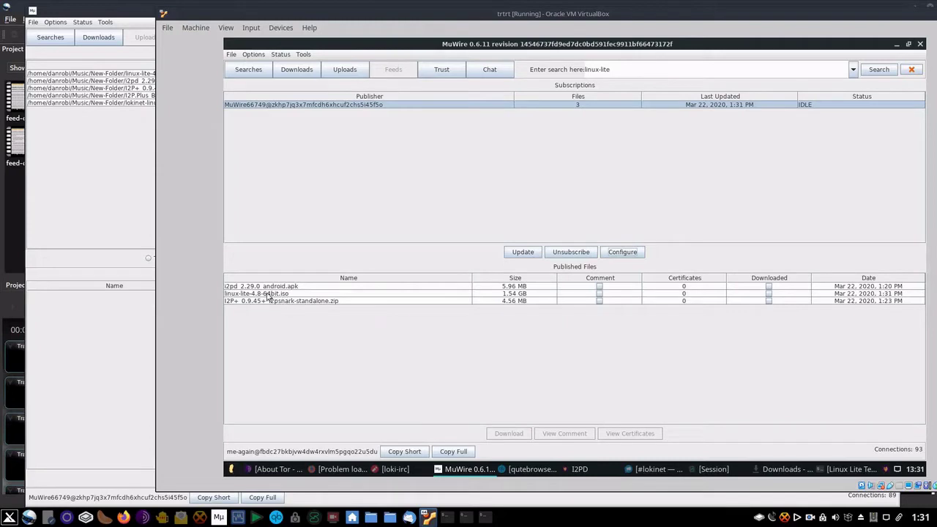
# - Publish I2P.Plus_Bundle_f96f8999_Java11.zip and lokinet-linux-x64-v0.7.0-50514d55b.tar.xz together from the host's uploads, and update the virtual machine's subscription
pyautogui.click(126, 163)
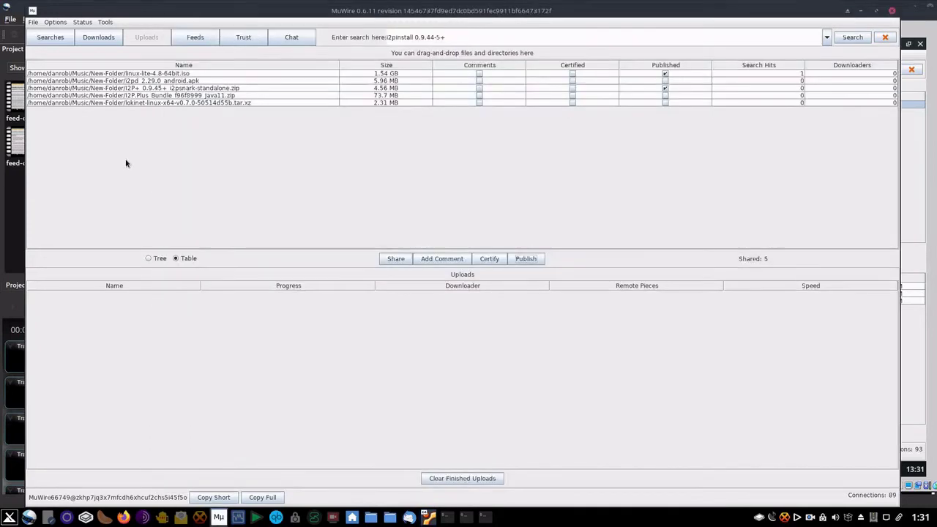
pyautogui.click(155, 104)
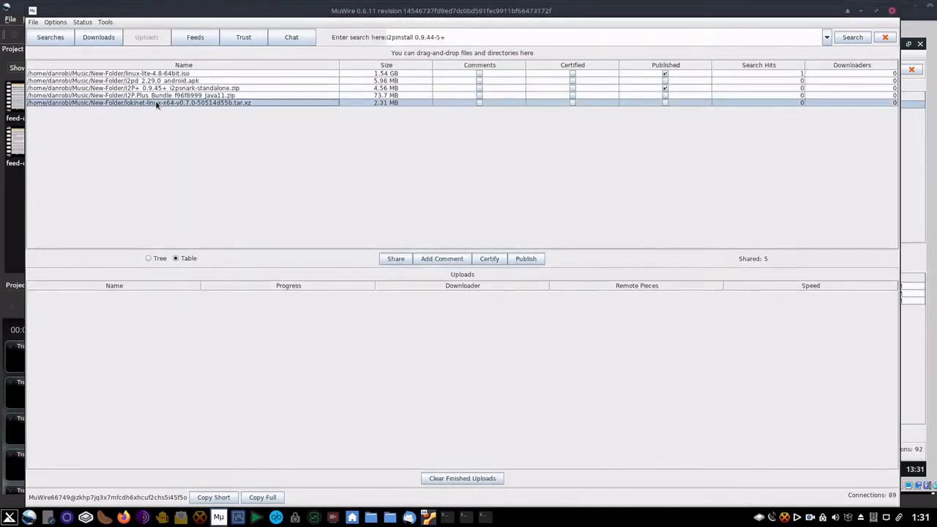
pyautogui.hotkey('shift', 'Up')
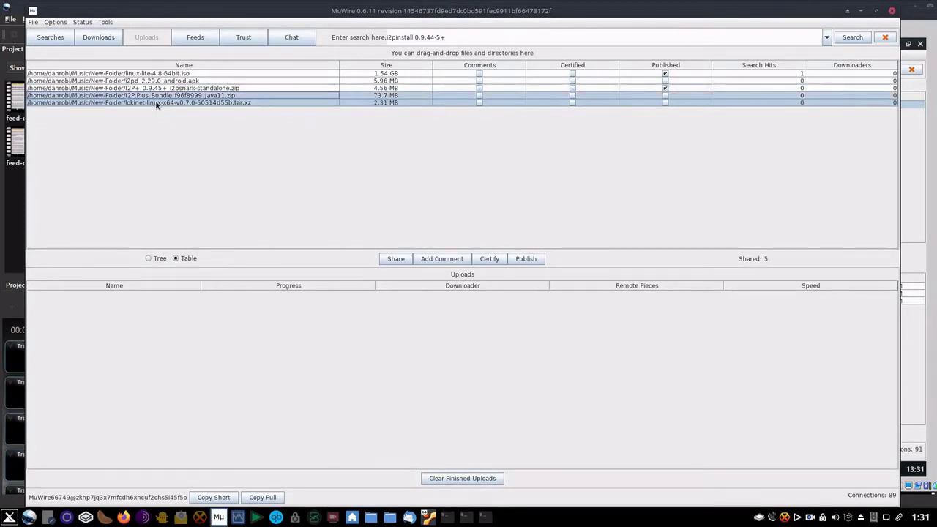
pyautogui.click(525, 260)
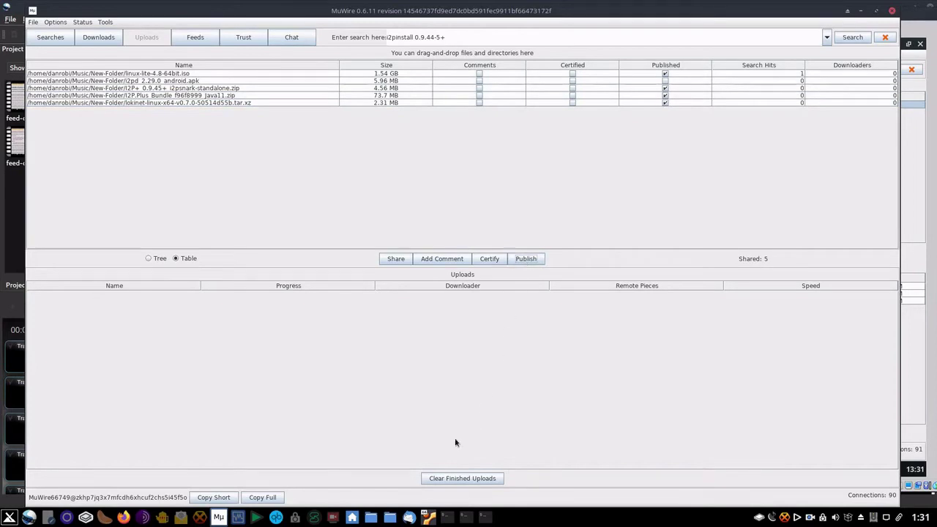
pyautogui.click(429, 517)
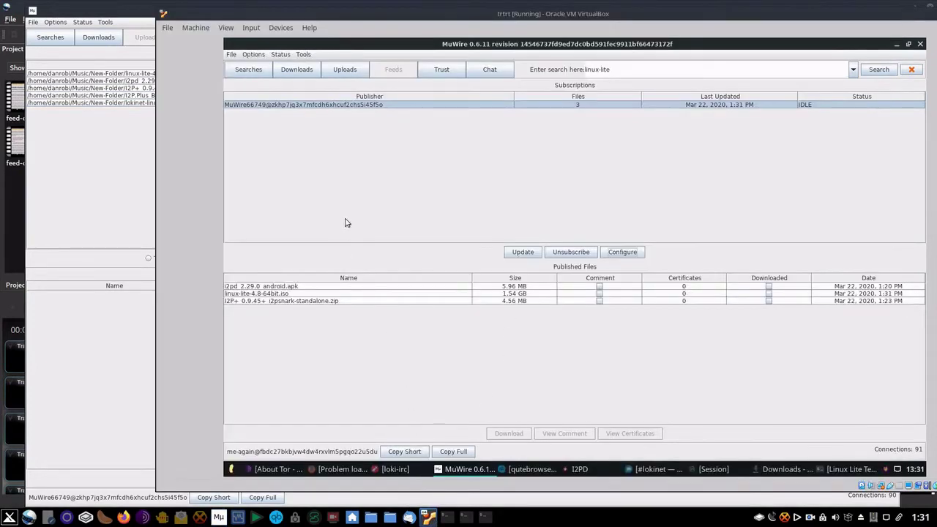
pyautogui.click(516, 254)
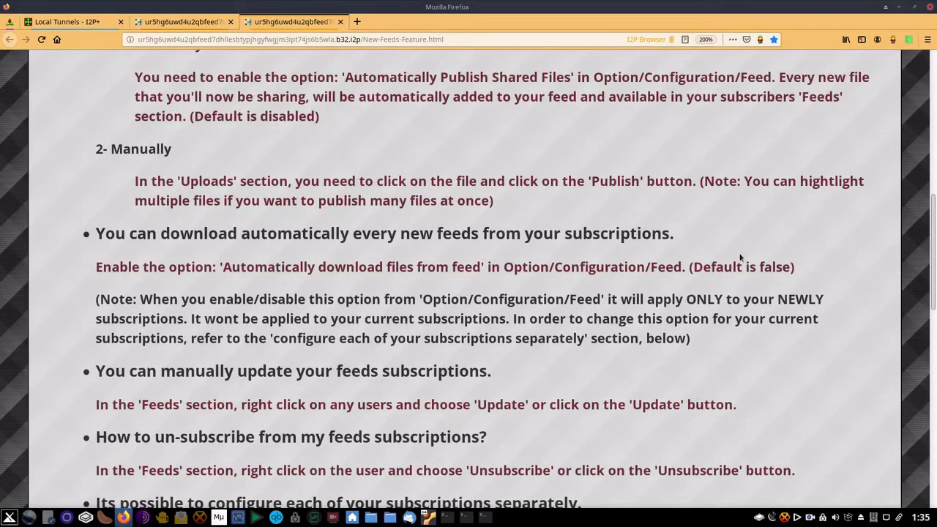
# - Read the web page's section on automatically downloading new files from feed subscriptions, including the note about current subscriptions
pyautogui.moveTo(701, 238); pyautogui.dragTo(69, 230)
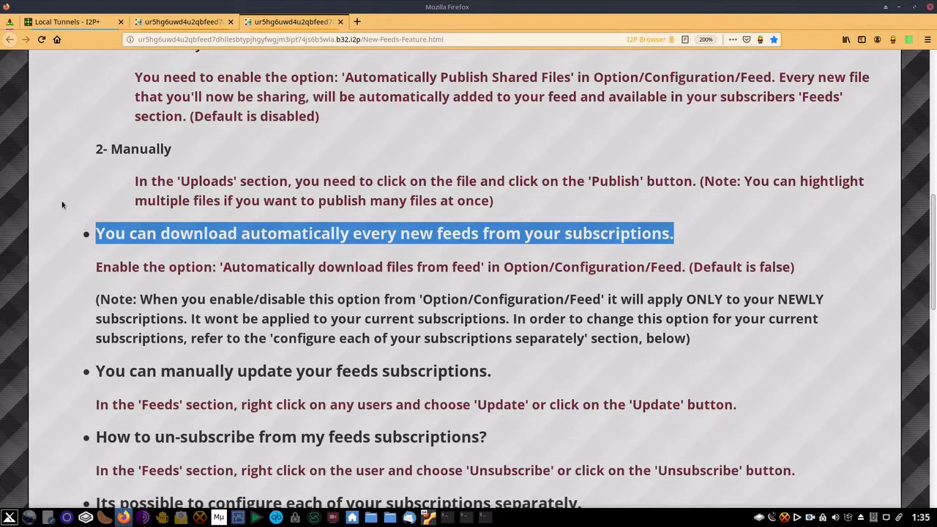
pyautogui.click(74, 239)
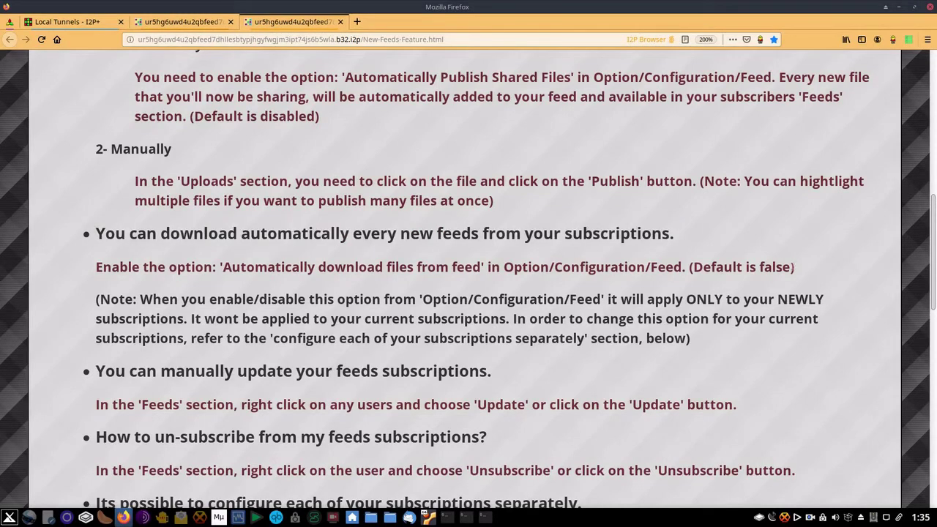
pyautogui.moveTo(796, 271); pyautogui.dragTo(83, 266)
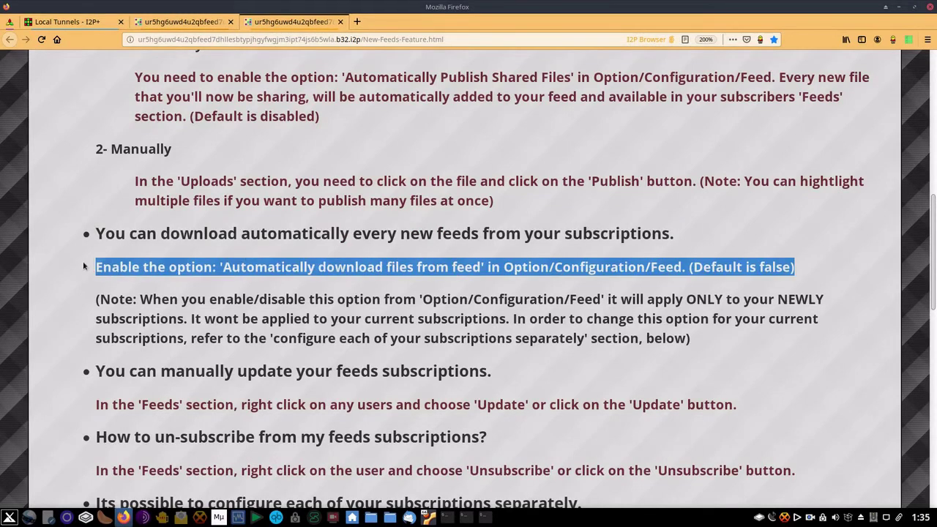
pyautogui.click(75, 244)
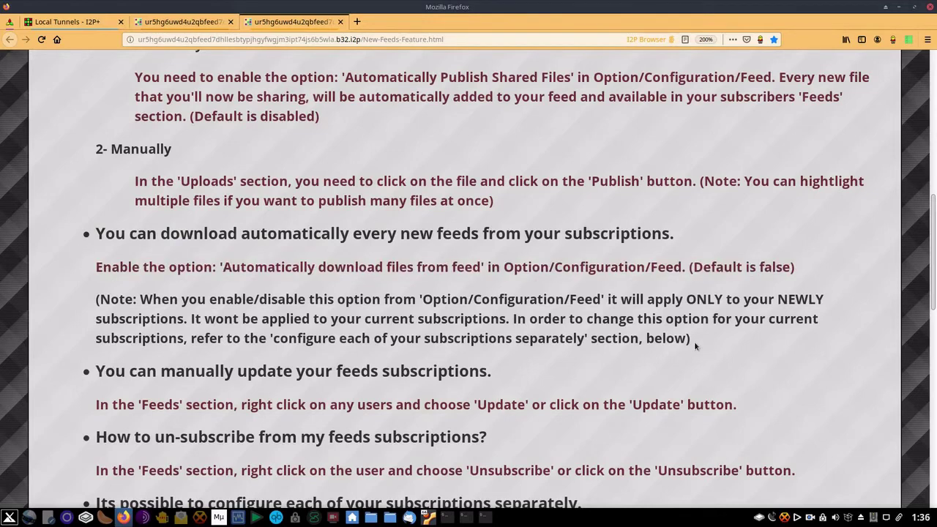
pyautogui.moveTo(694, 341); pyautogui.dragTo(52, 300)
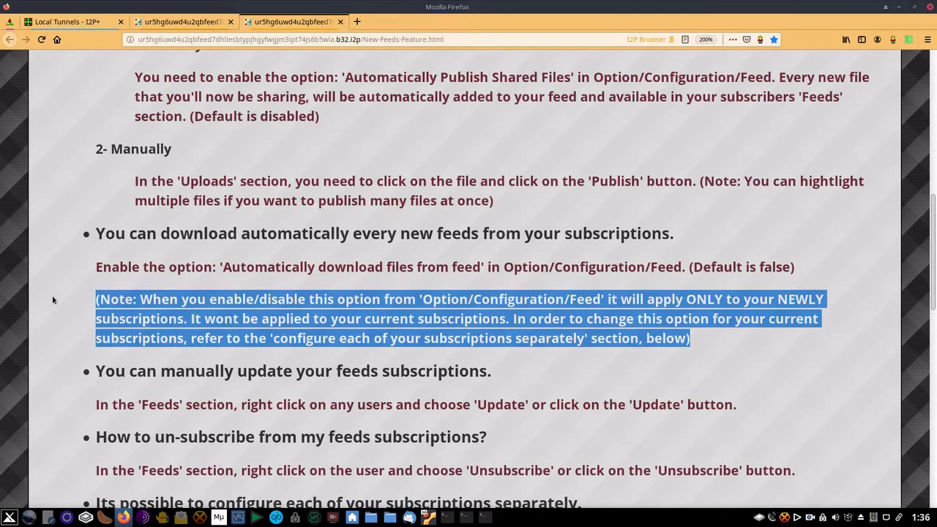
pyautogui.click(56, 300)
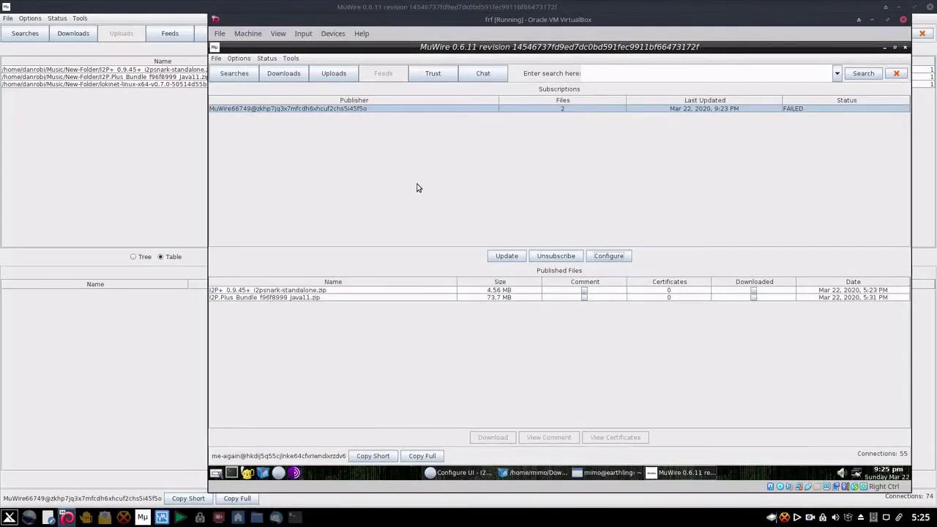
# - In the virtual machine's MuWire feed options, enable automatic downloading of files from new feeds and save
pyautogui.click(248, 59)
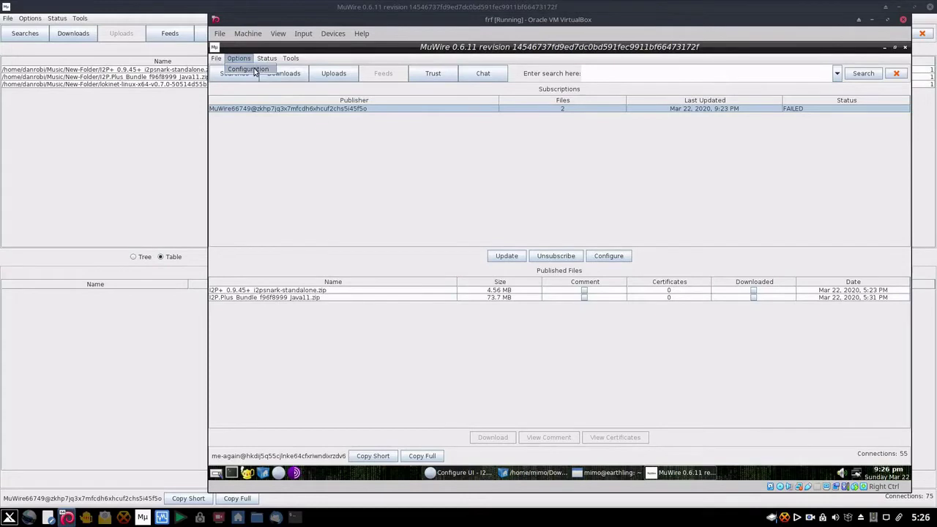
pyautogui.click(257, 71)
pyautogui.click(510, 165)
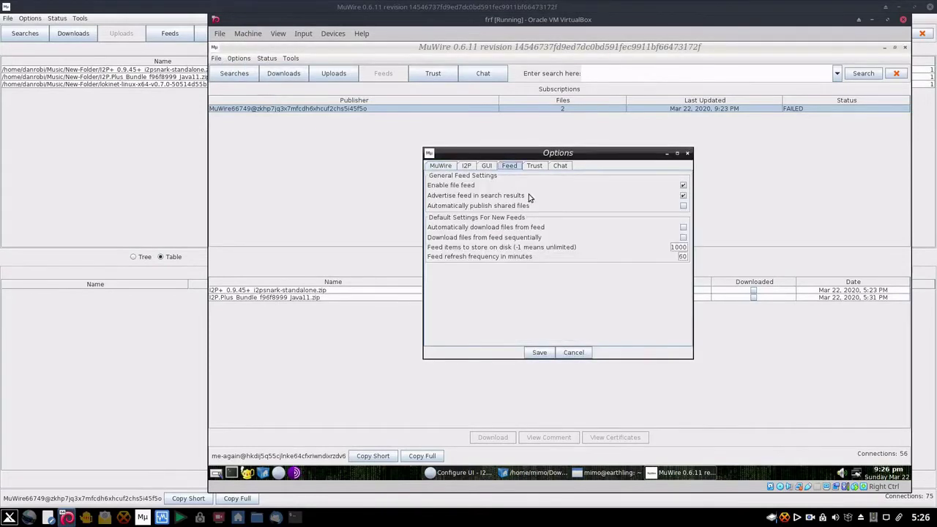
pyautogui.click(683, 227)
pyautogui.click(538, 353)
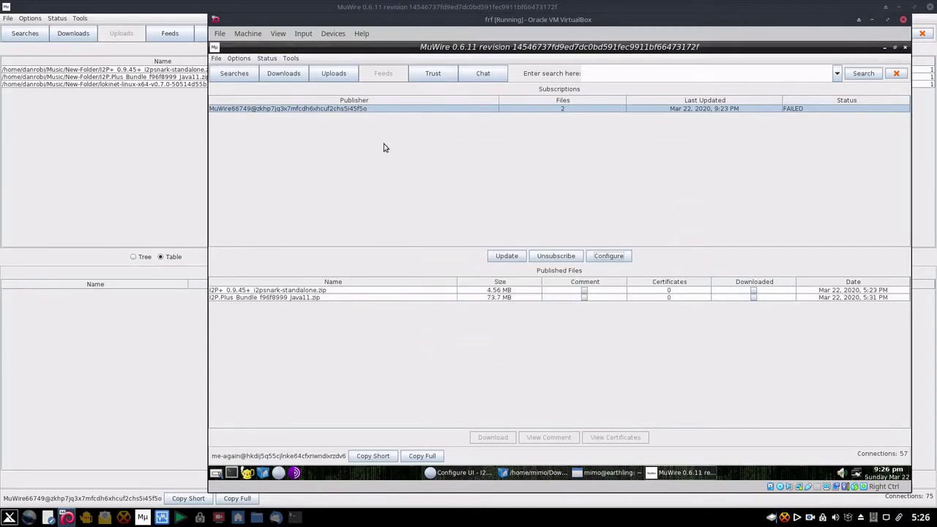
# - Configure the existing feed subscription to automatically download files from the feed, and save
pyautogui.rightClick(356, 111)
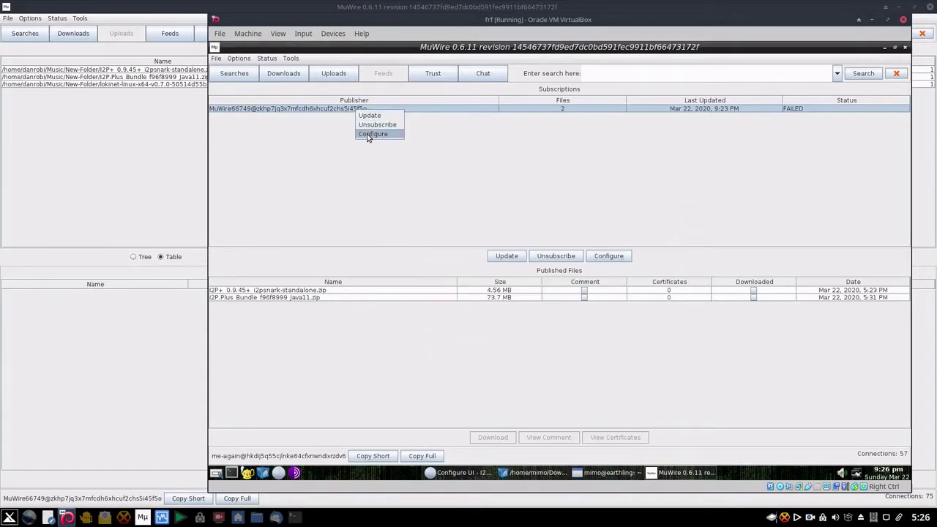
pyautogui.click(368, 136)
pyautogui.click(668, 242)
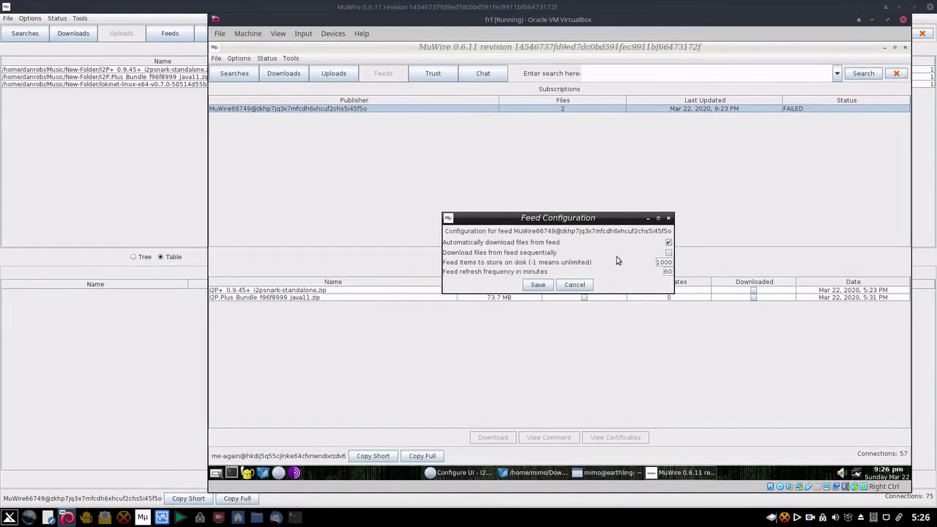
pyautogui.click(538, 285)
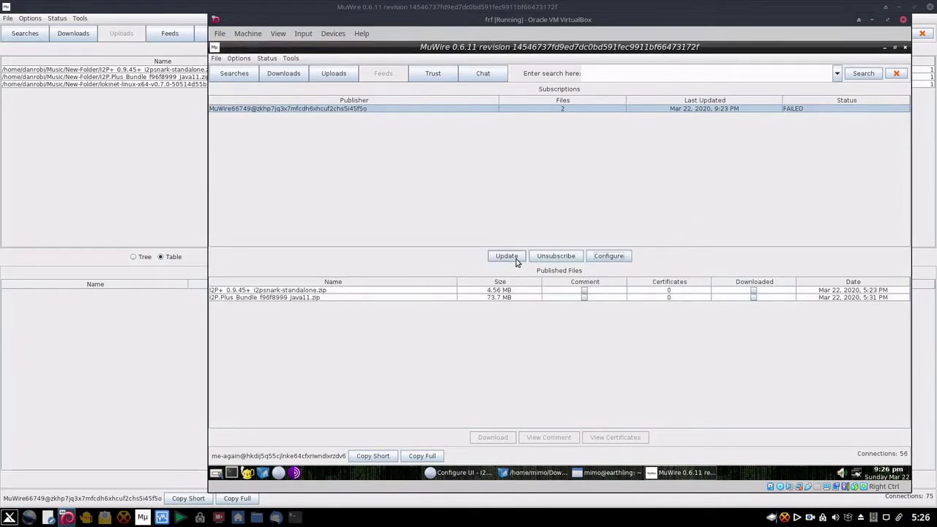
# - Switch to the host's MuWire and share linux-lite-4.8-64bit.iso from New-Folder by adding it to the uploads
pyautogui.click(185, 192)
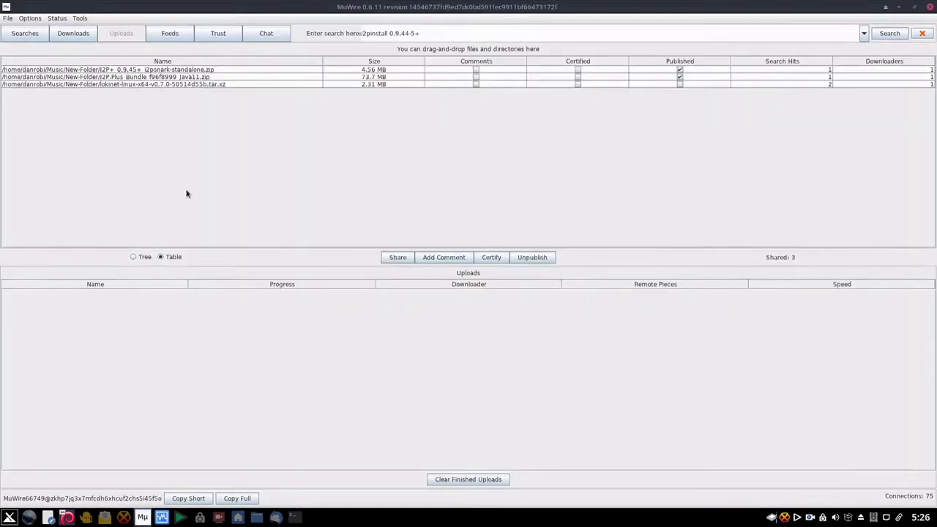
pyautogui.click(256, 517)
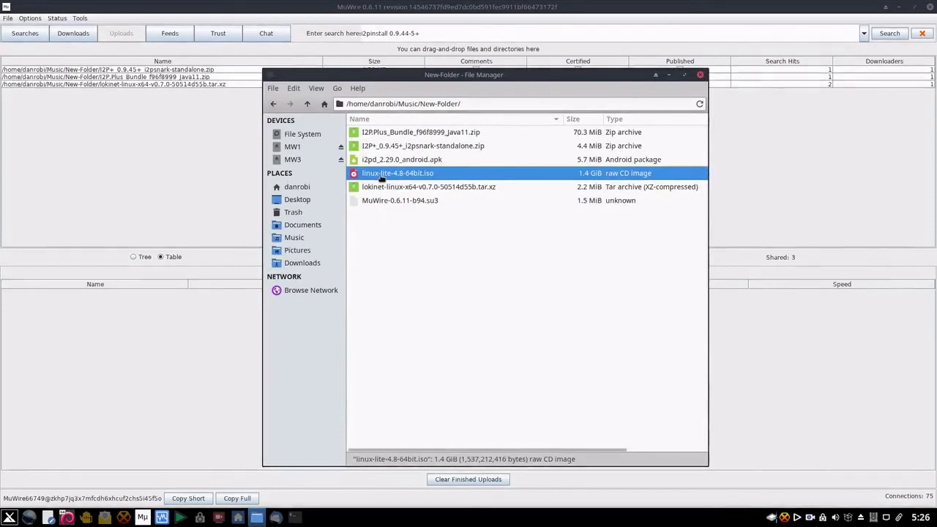
pyautogui.moveTo(380, 176); pyautogui.dragTo(216, 153)
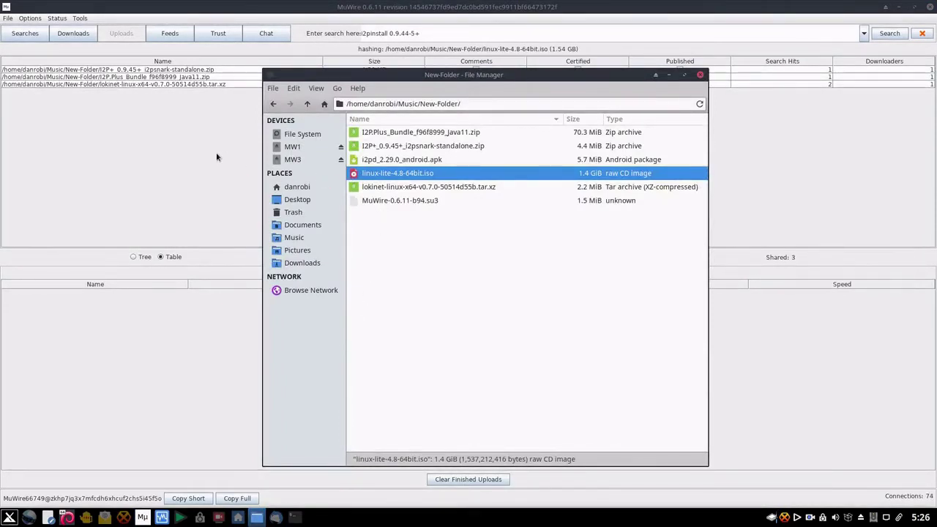
pyautogui.moveTo(363, 178); pyautogui.dragTo(158, 112)
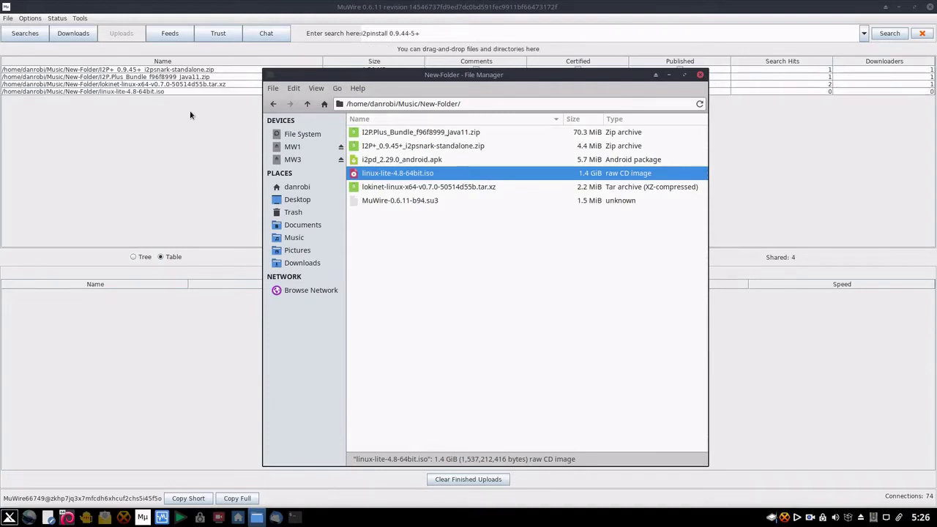
# - Update the feed subscription in the virtual machine, and check the file transfer in its downloads and the host's uploads
pyautogui.click(237, 519)
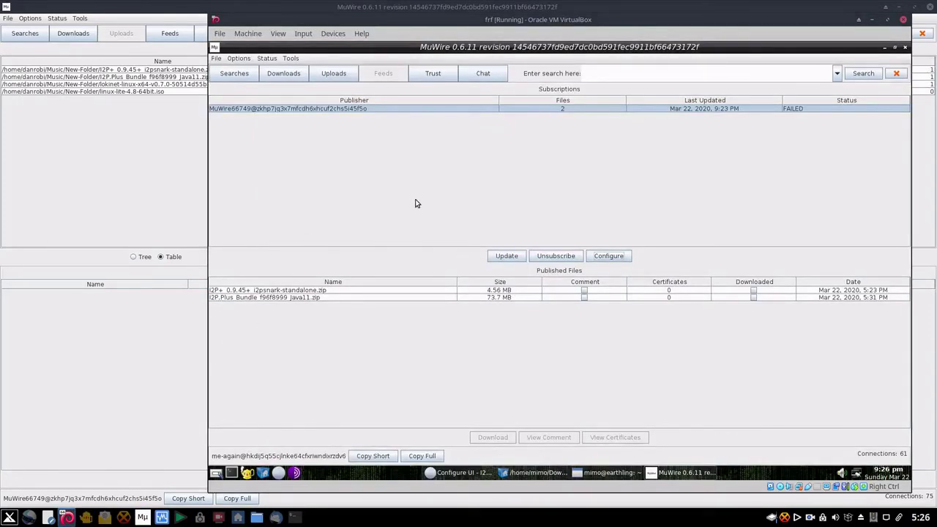
pyautogui.click(496, 258)
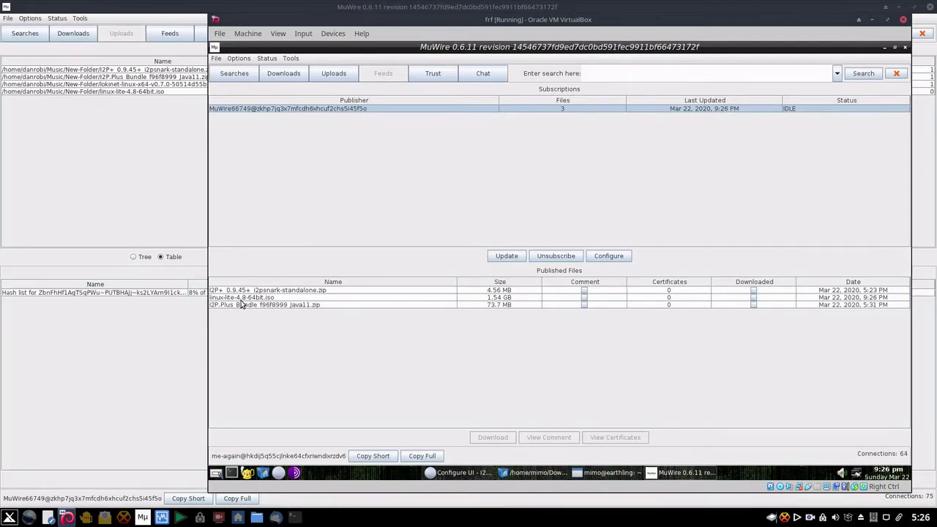
pyautogui.click(291, 75)
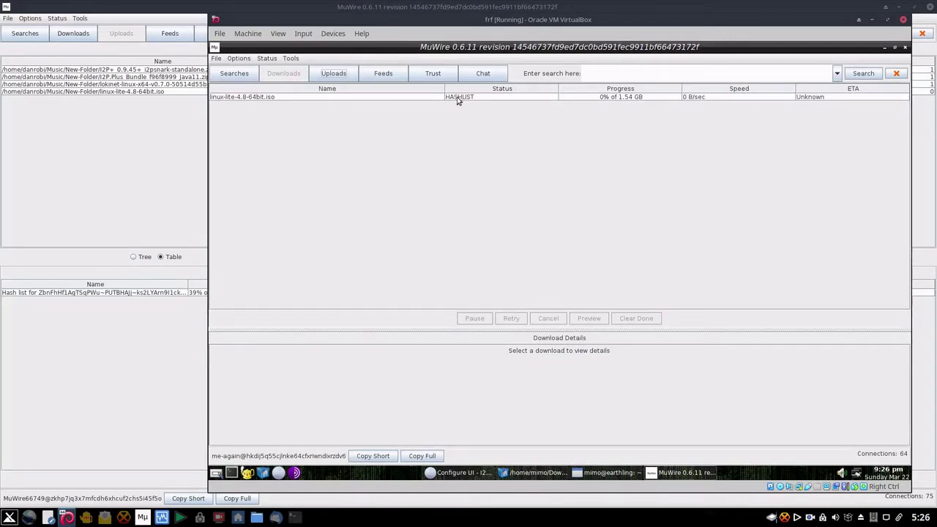
pyautogui.click(146, 329)
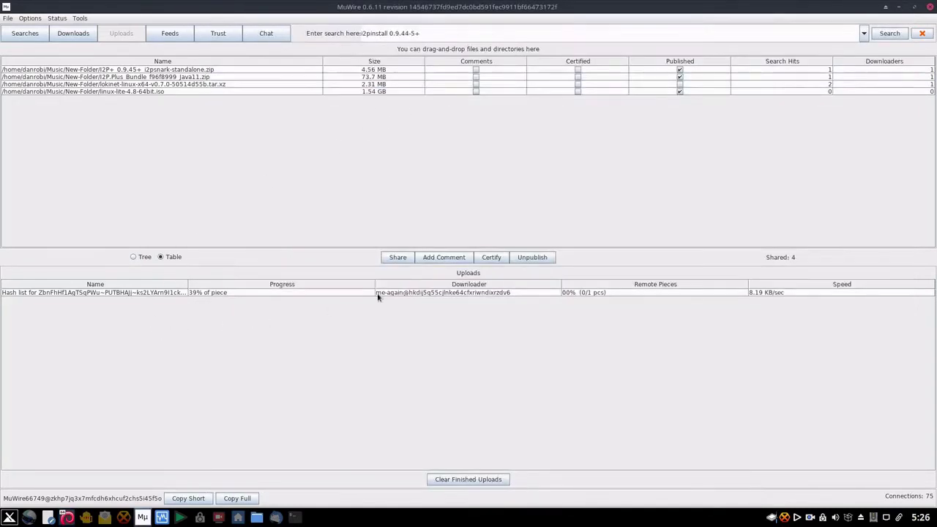
pyautogui.click(67, 518)
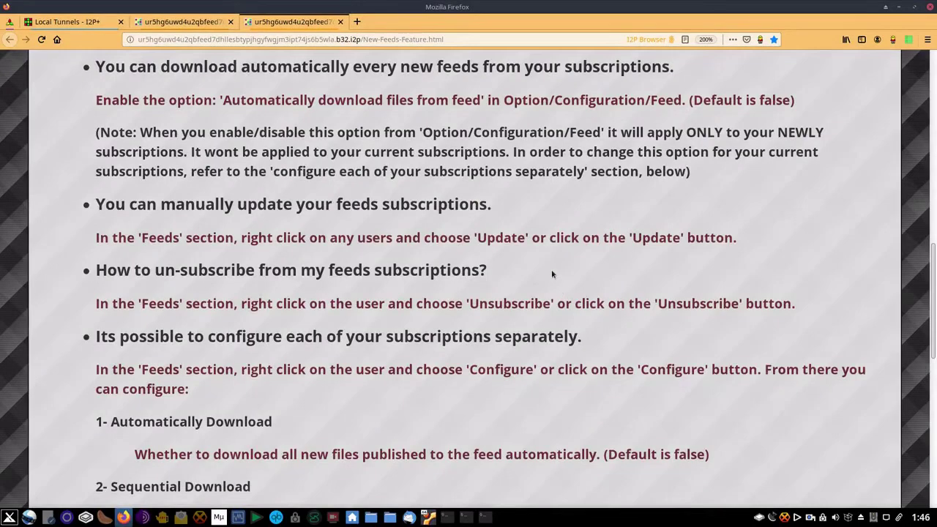
# - Read the feeds guide's instructions on manually updating feed subscriptions and on unsubscribing from them, highlighting each passage
pyautogui.moveTo(505, 207); pyautogui.dragTo(96, 207)
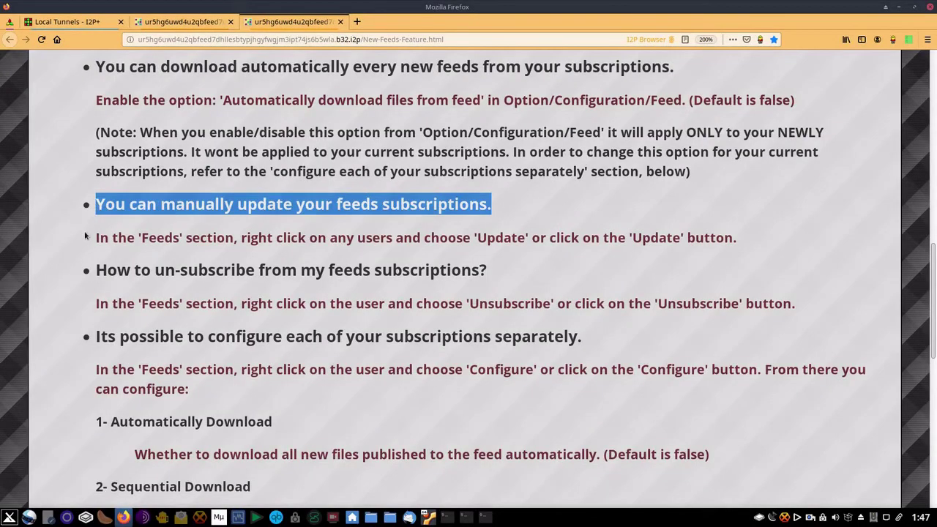
pyautogui.click(84, 235)
pyautogui.moveTo(86, 238); pyautogui.dragTo(746, 237)
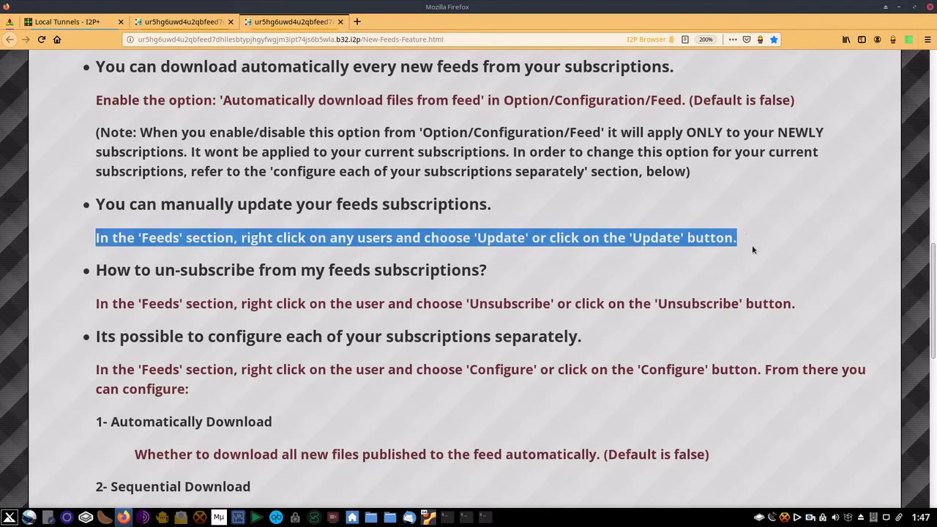
pyautogui.click(754, 246)
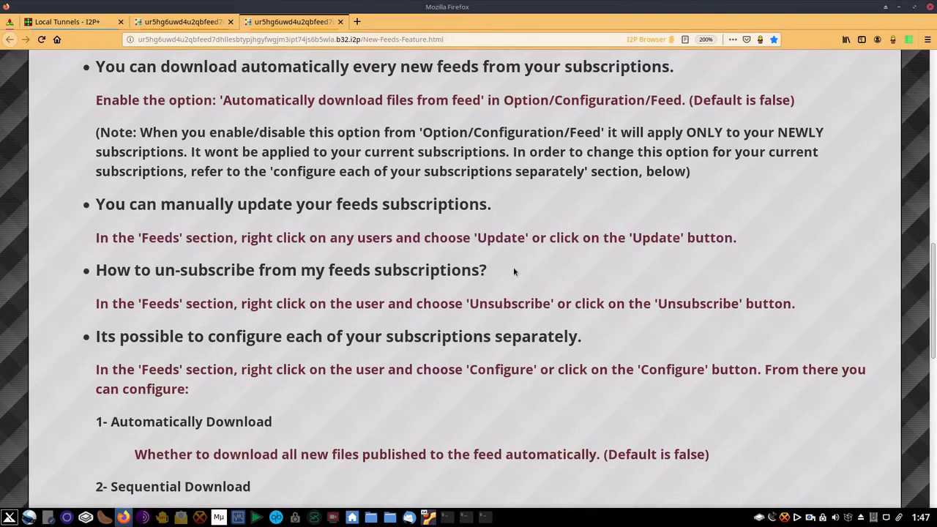
pyautogui.moveTo(512, 272); pyautogui.dragTo(63, 249)
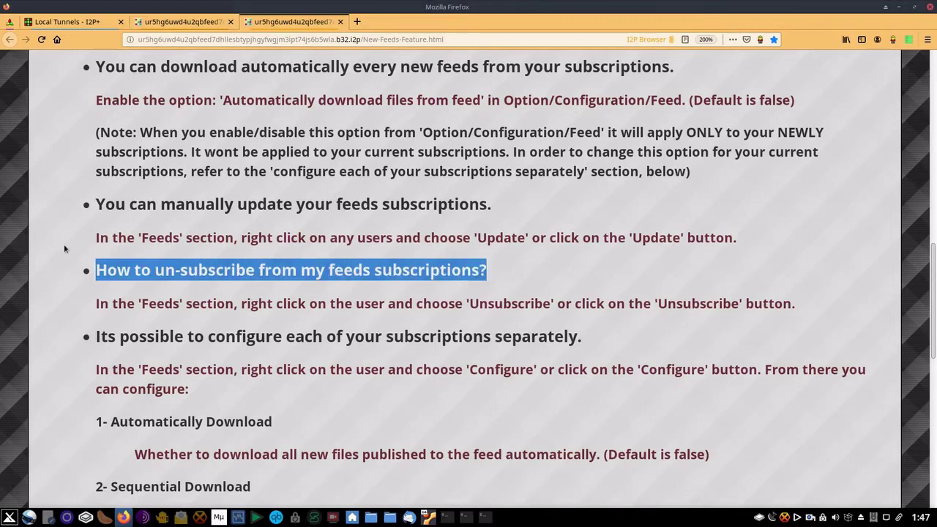
pyautogui.click(64, 249)
pyautogui.moveTo(87, 308); pyautogui.dragTo(708, 320)
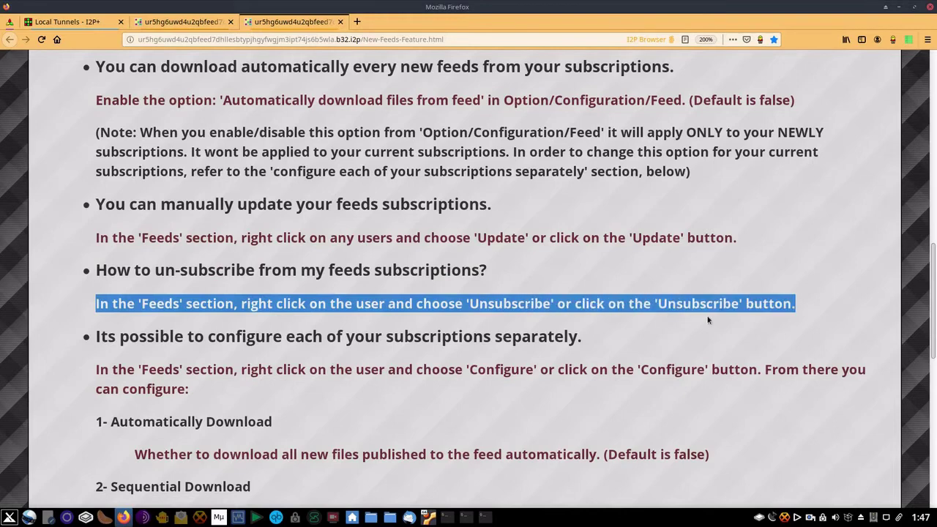
pyautogui.click(813, 284)
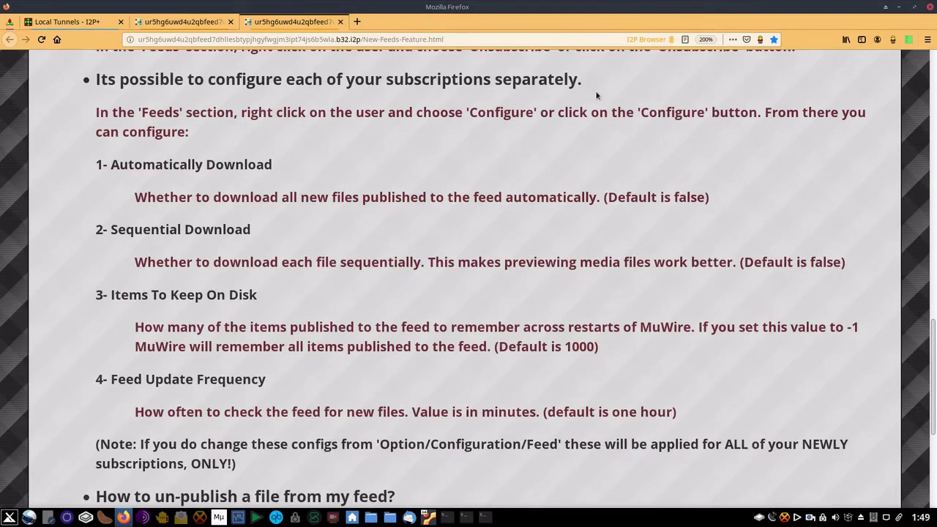
# - Read the guide's section on configuring each subscription separately, highlighting the instructions, the four options and the note on new subscriptions
pyautogui.moveTo(587, 95); pyautogui.dragTo(85, 75)
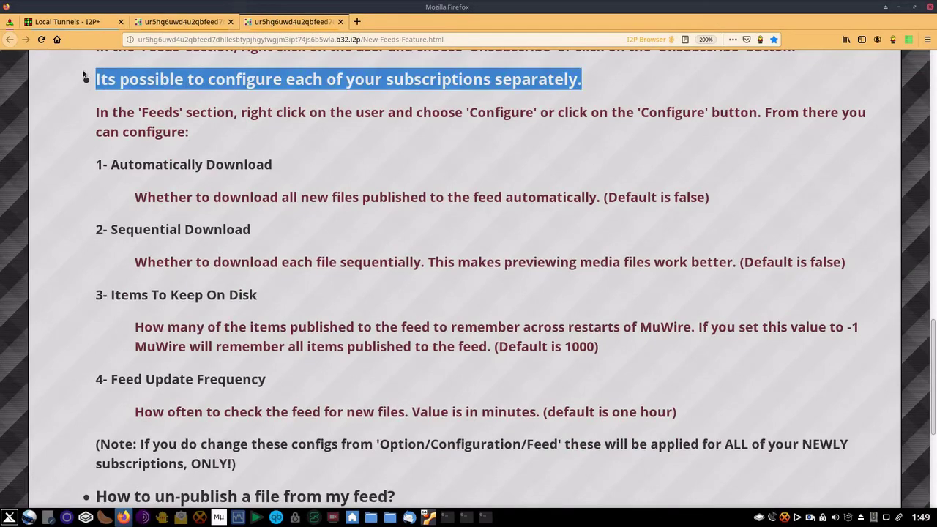
pyautogui.click(76, 161)
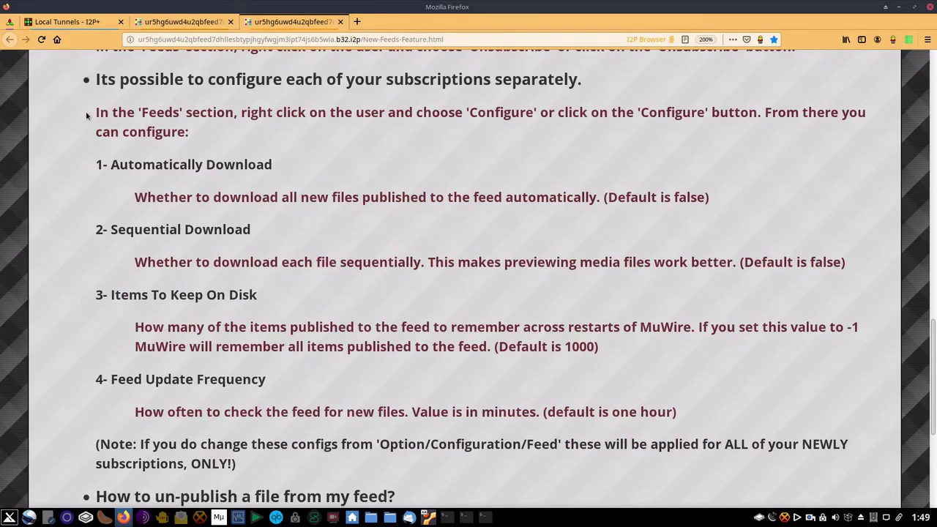
pyautogui.moveTo(85, 109); pyautogui.dragTo(224, 139)
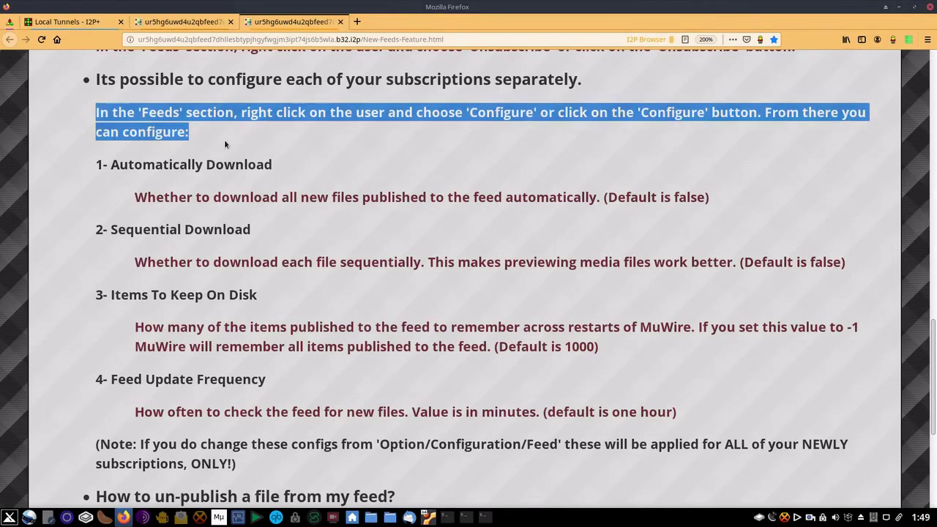
pyautogui.click(212, 149)
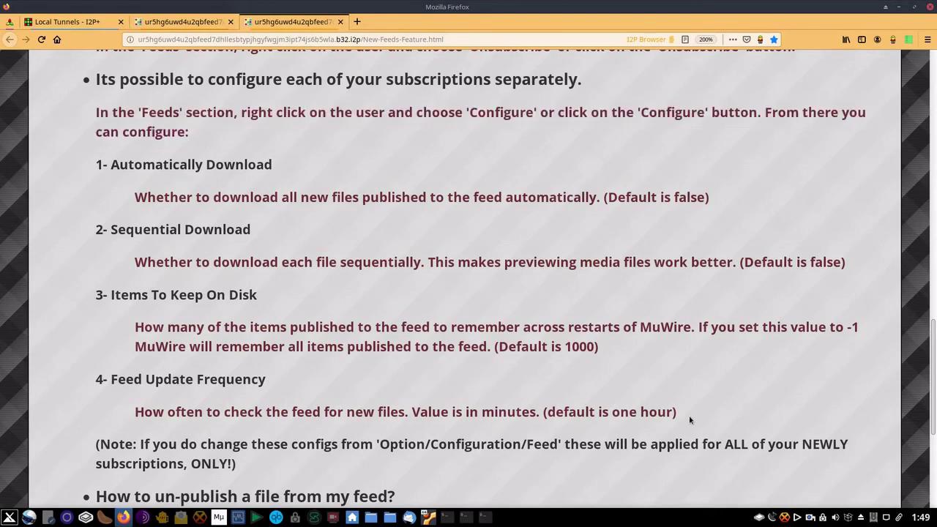
pyautogui.moveTo(689, 415); pyautogui.dragTo(48, 163)
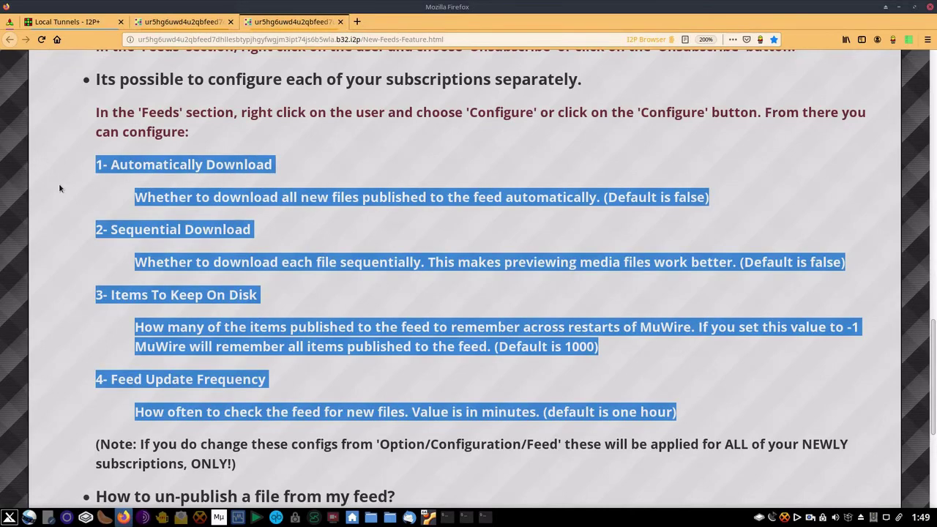
pyautogui.click(66, 206)
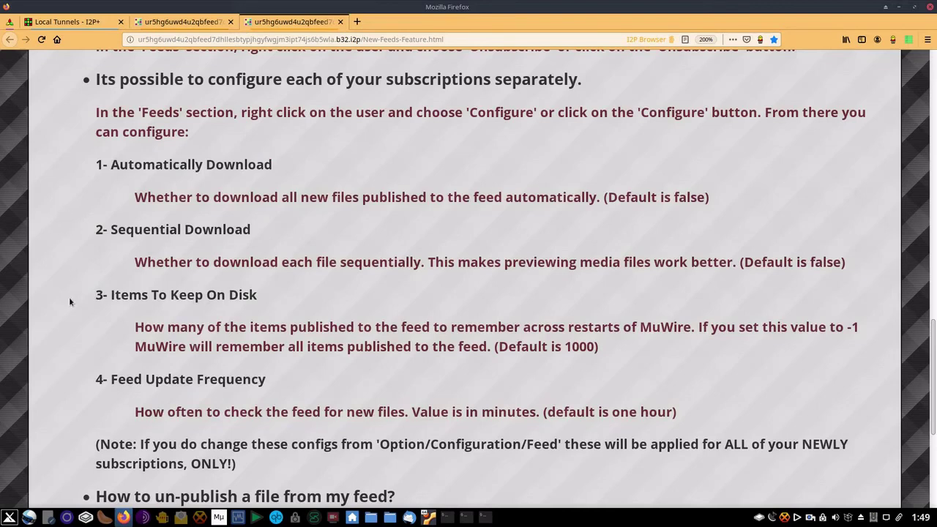
pyautogui.moveTo(77, 442); pyautogui.dragTo(263, 485)
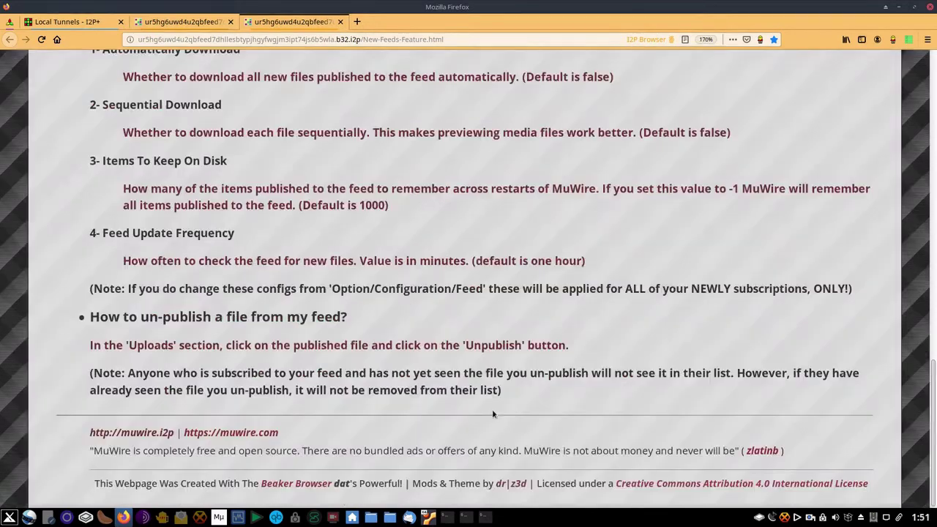
# - Read the guide's section on un-publishing a file from the feed, highlighting the heading, the instruction and the note about subscribers
pyautogui.moveTo(356, 317); pyautogui.dragTo(60, 300)
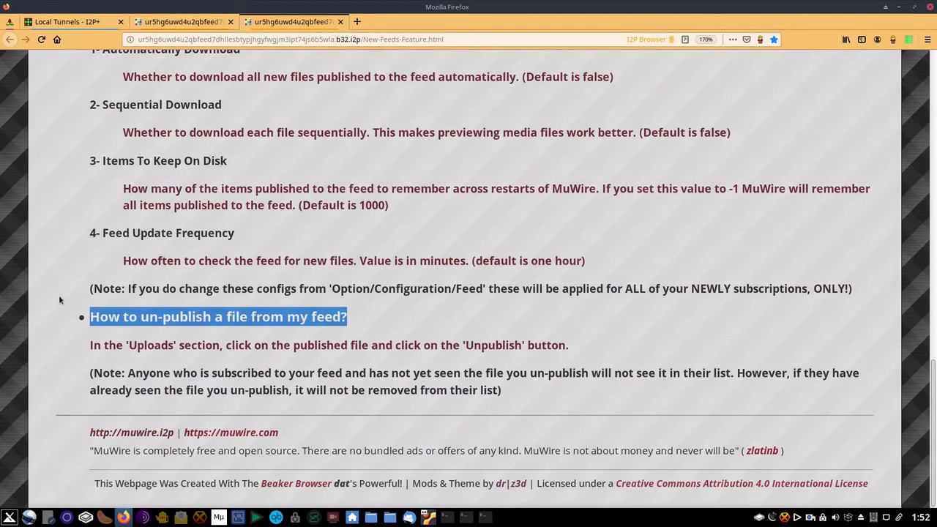
pyautogui.click(60, 300)
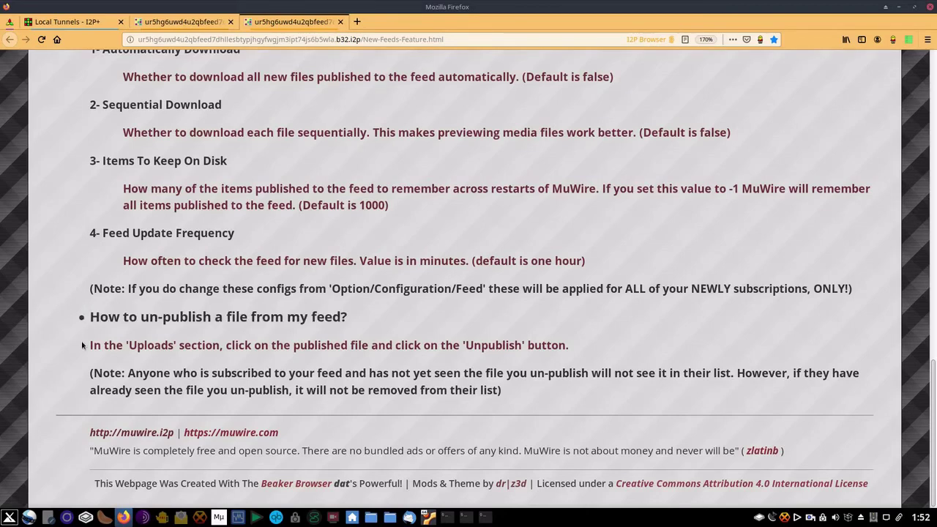
pyautogui.moveTo(81, 341); pyautogui.dragTo(543, 346)
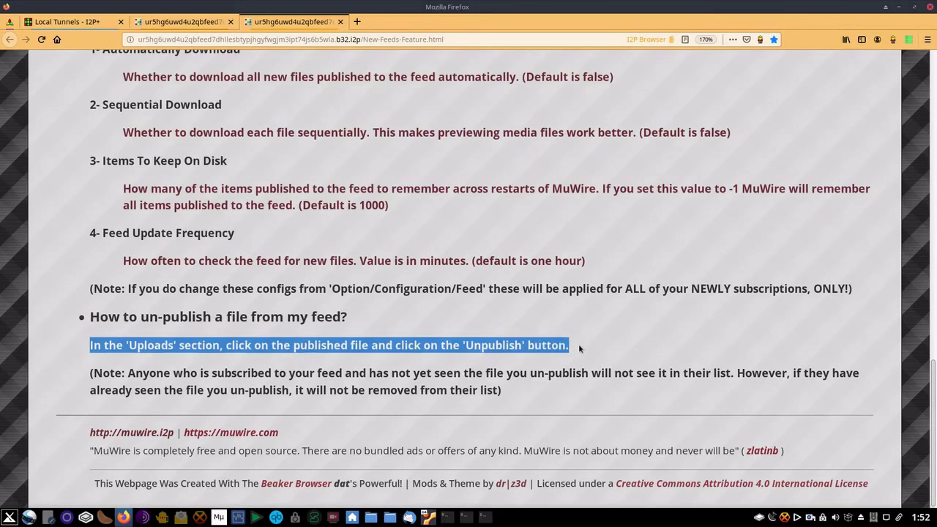
pyautogui.click(592, 326)
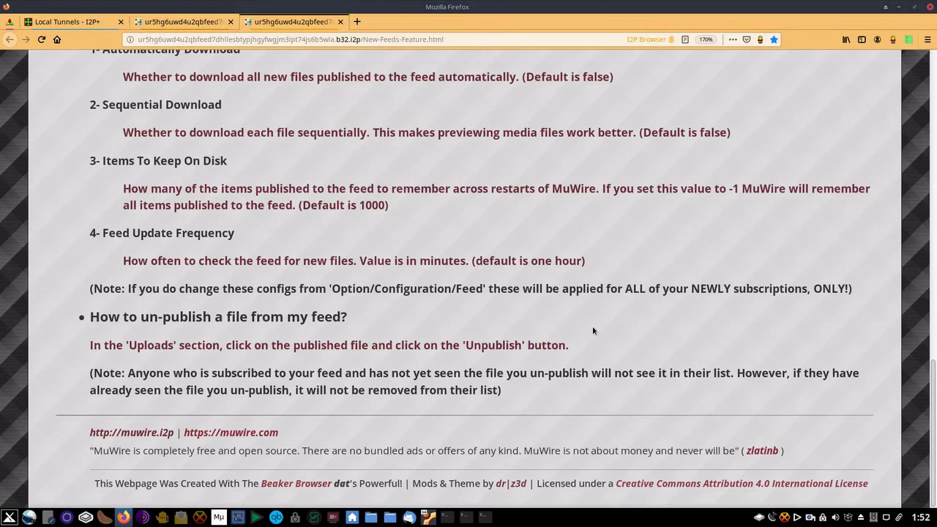
pyautogui.moveTo(527, 391); pyautogui.dragTo(46, 364)
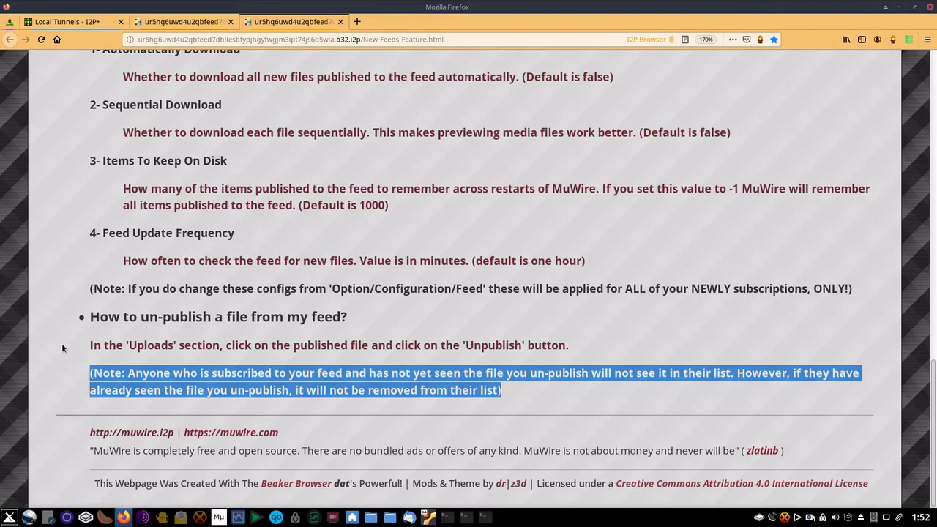
pyautogui.click(63, 348)
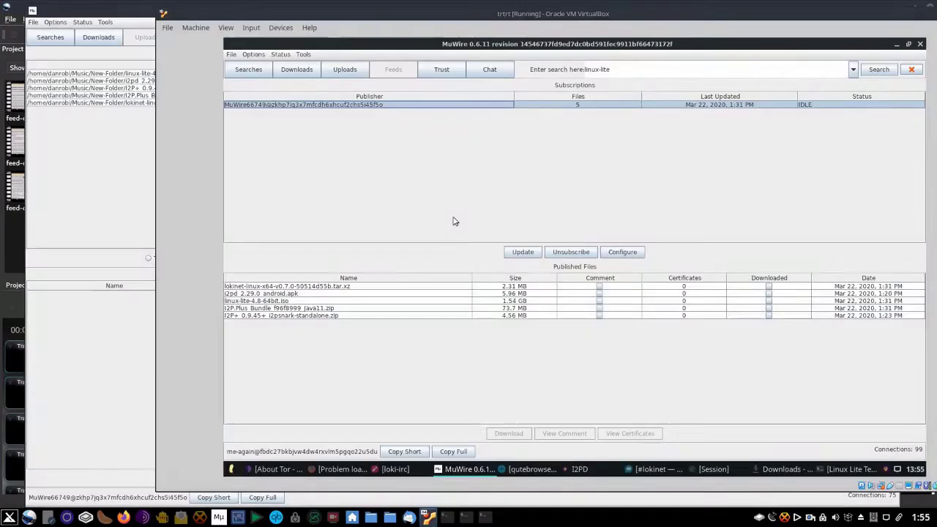
# - Unpublish lokinet-linux-x64-v0.7.0-50514d55b.tar.xz in the host's MuWire, updating the virtual machine's feed subscription before and after
pyautogui.click(525, 254)
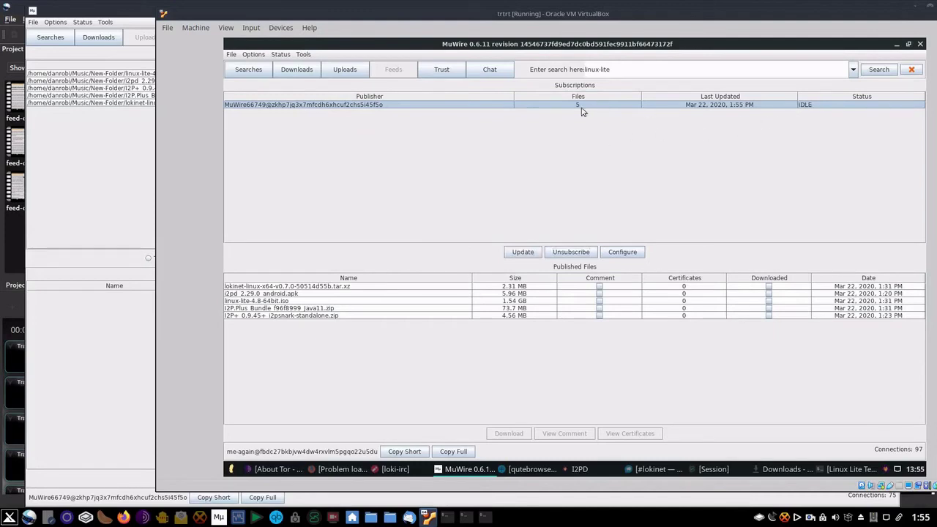
pyautogui.click(139, 201)
pyautogui.click(336, 103)
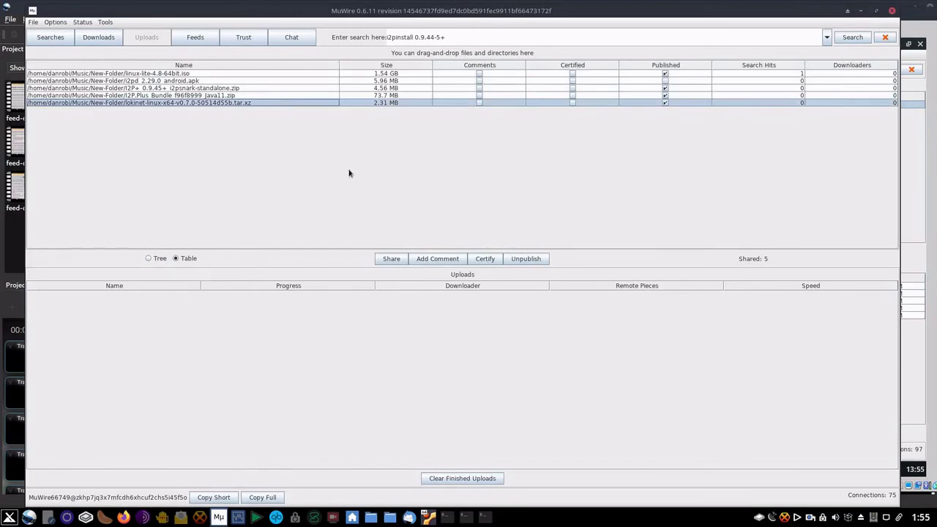
pyautogui.click(535, 260)
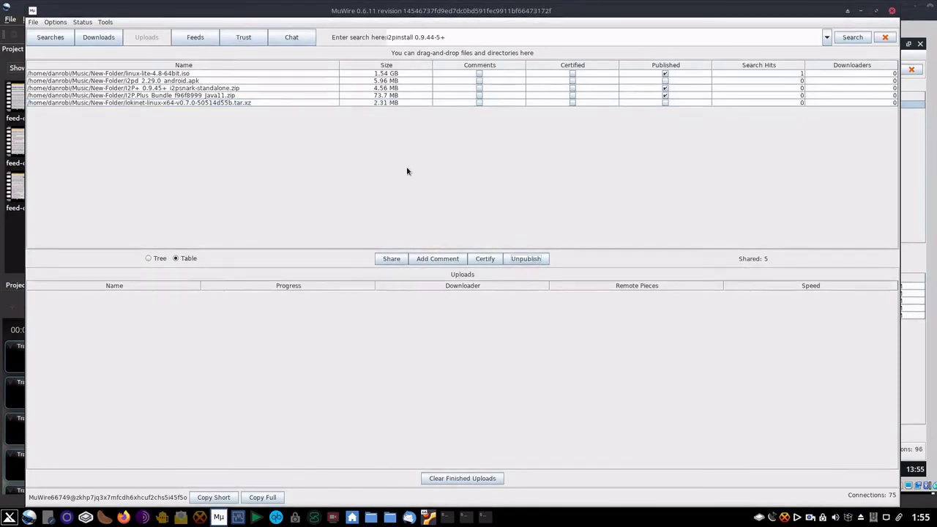
pyautogui.click(431, 516)
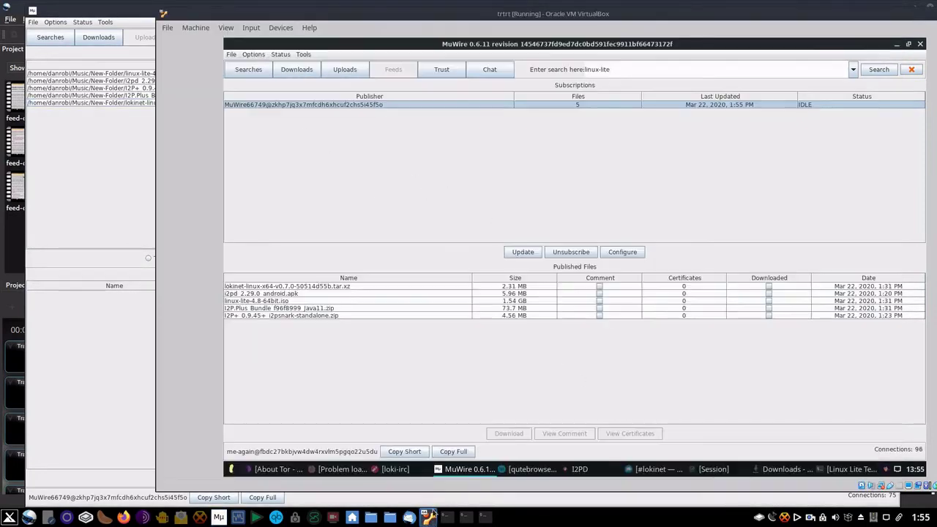
pyautogui.click(523, 252)
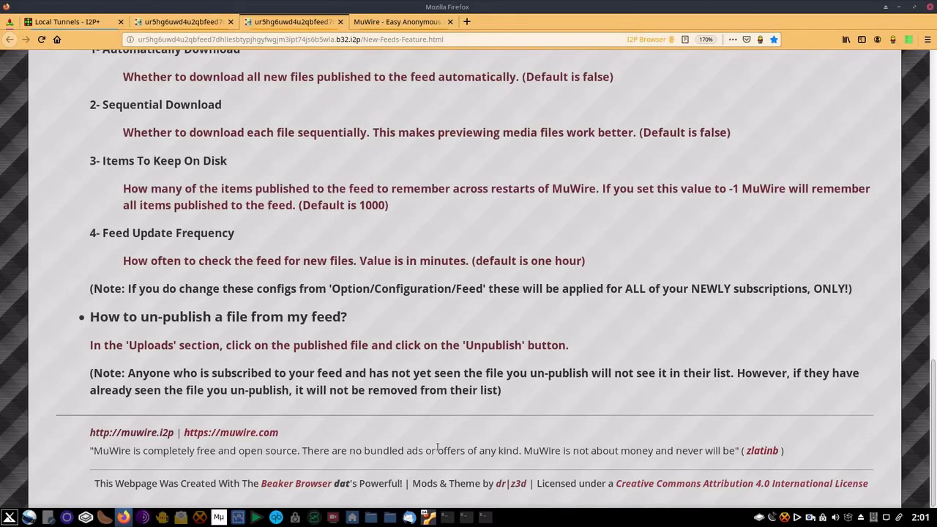
# - Highlight the MuWire website links and the free and open source quote at the end of the feeds guide
pyautogui.moveTo(70, 436); pyautogui.dragTo(305, 435)
pyautogui.click(303, 429)
pyautogui.moveTo(85, 453); pyautogui.dragTo(799, 445)
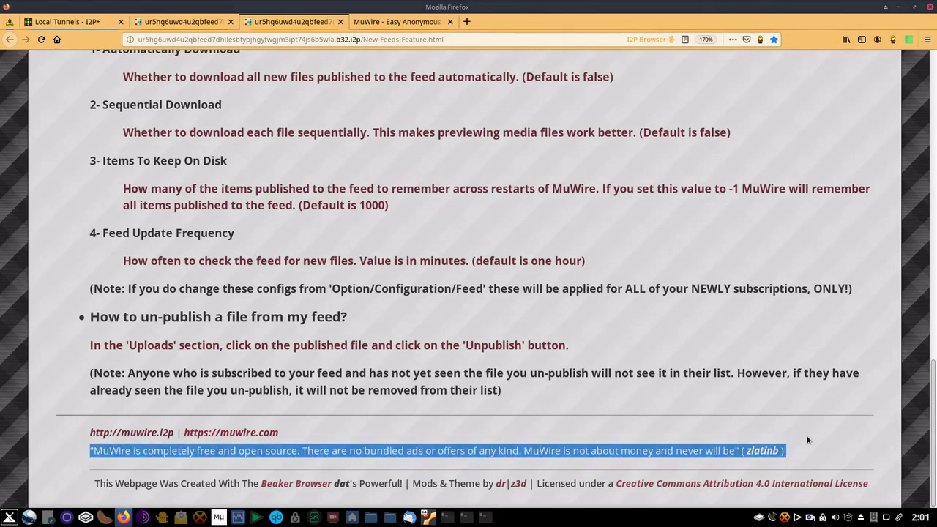
pyautogui.click(809, 440)
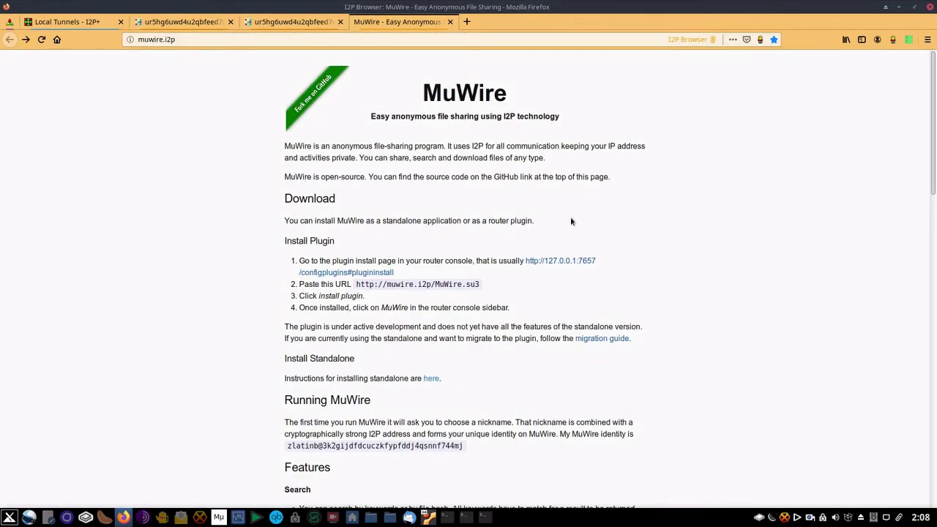
# - View the MuWire homepage at muwire.i2p, highlighting its title and tagline and pointing out the site address
pyautogui.moveTo(569, 121); pyautogui.dragTo(390, 95)
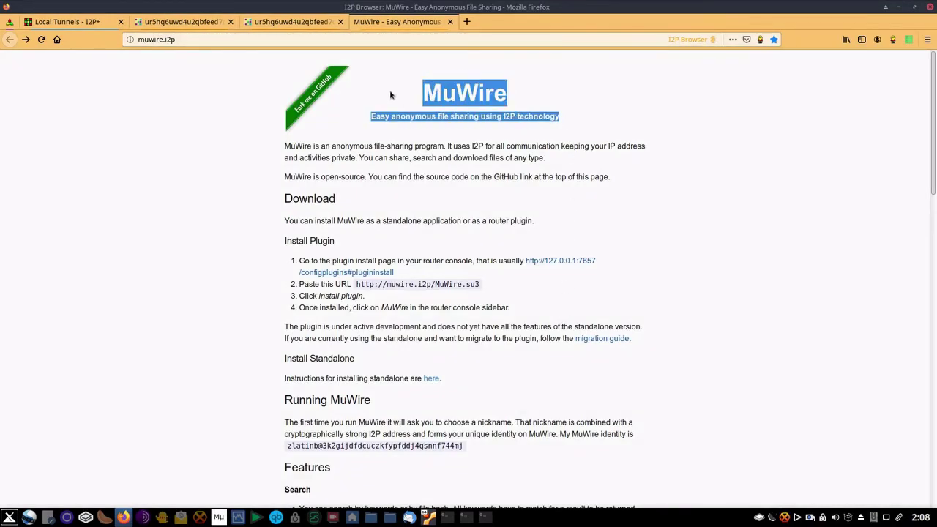
pyautogui.click(208, 205)
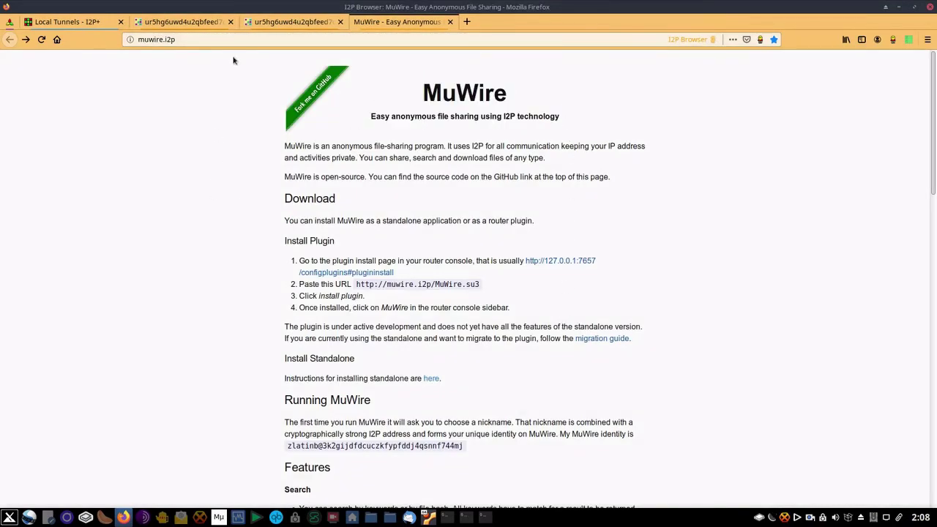
pyautogui.click(215, 42)
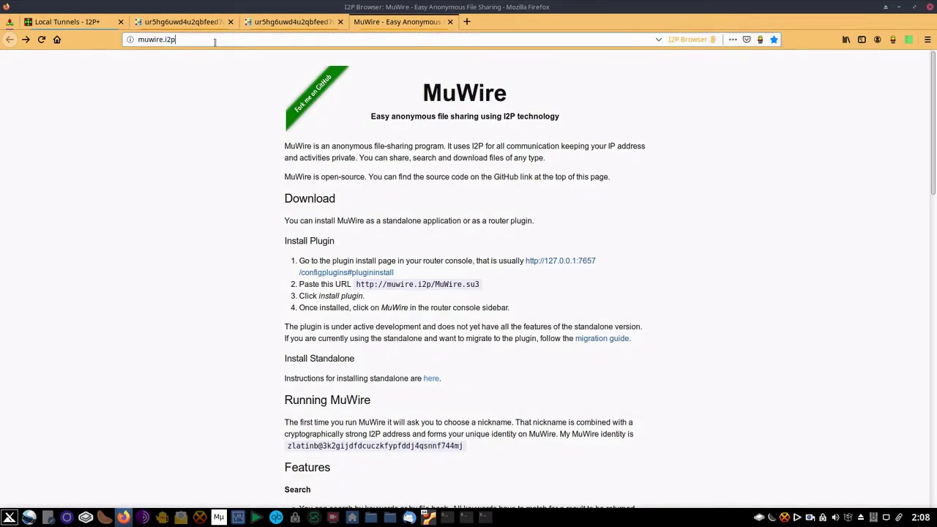
pyautogui.click(167, 212)
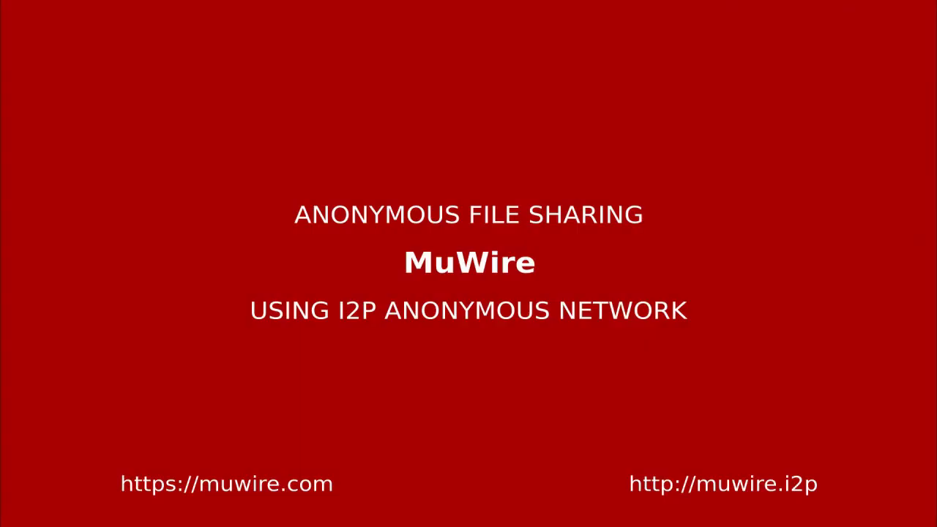